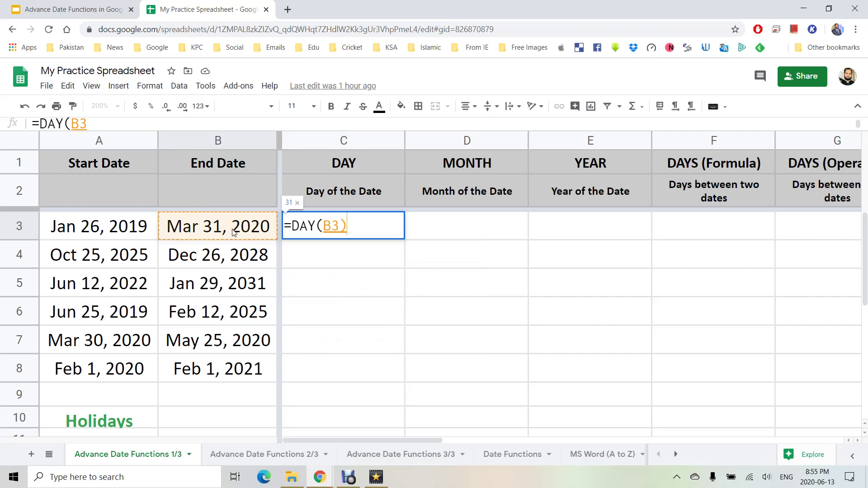
Confirm the =DAY(B3) formula in C3 and fill it down through C8.
{"action": "key", "text": "Return"}
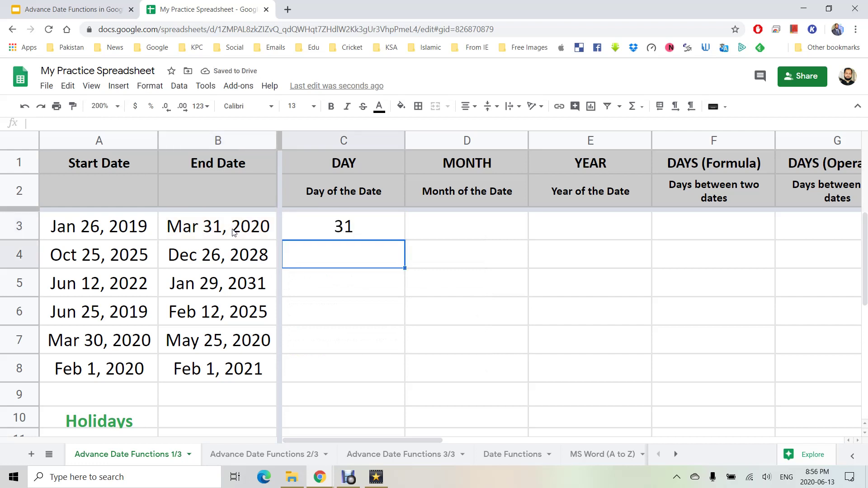
{"action": "left_click", "coordinate": [362, 232]}
{"action": "left_click_drag", "start_coordinate": [402, 377], "coordinate": [403, 377]}
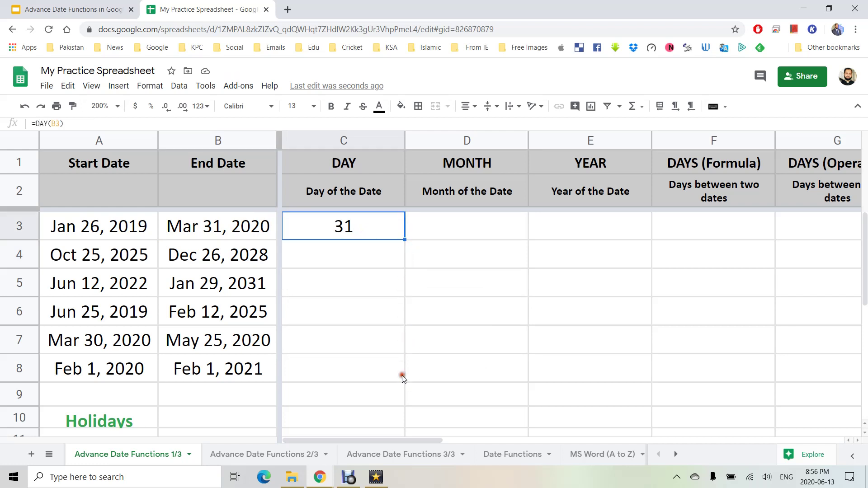
Check the end dates in B4 through B8 against the day values in column C.
{"action": "left_click", "coordinate": [218, 260]}
{"action": "left_click", "coordinate": [223, 286]}
{"action": "left_click", "coordinate": [221, 311]}
{"action": "left_click", "coordinate": [215, 346]}
{"action": "left_click", "coordinate": [213, 380]}
{"action": "left_click", "coordinate": [367, 372]}
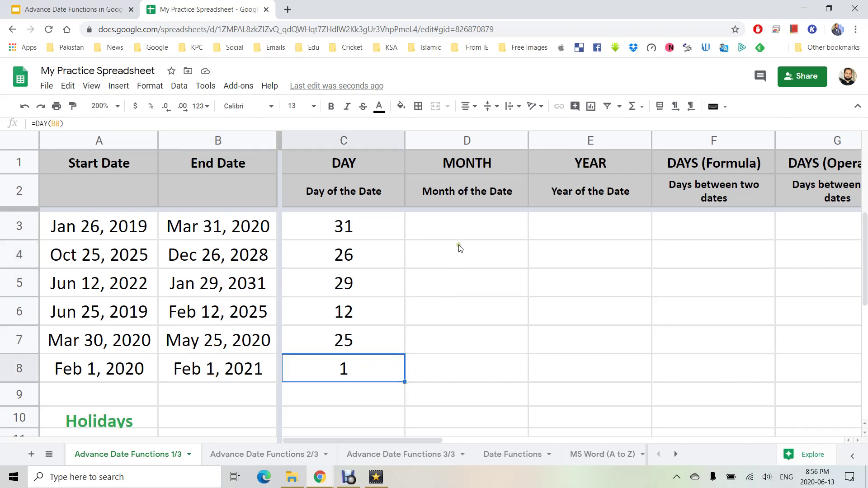
Enter =MONTH(A3) in D3 and fill the formula down through D8.
{"action": "left_click", "coordinate": [458, 231]}
{"action": "type", "text": "="}
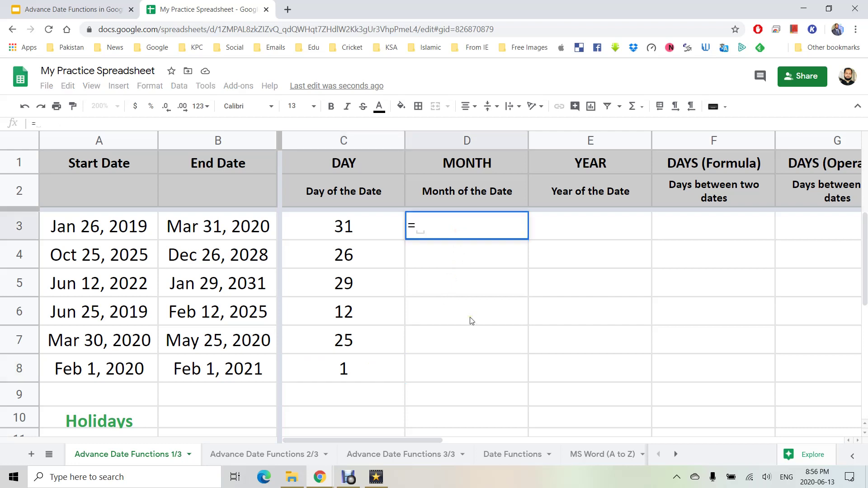
{"action": "type", "text": "MONTH("}
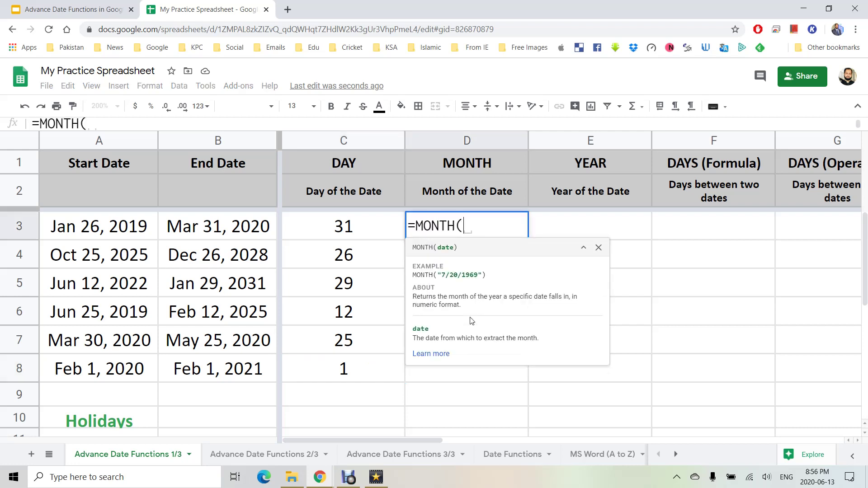
{"action": "left_click", "coordinate": [89, 231]}
{"action": "type", "text": ")"}
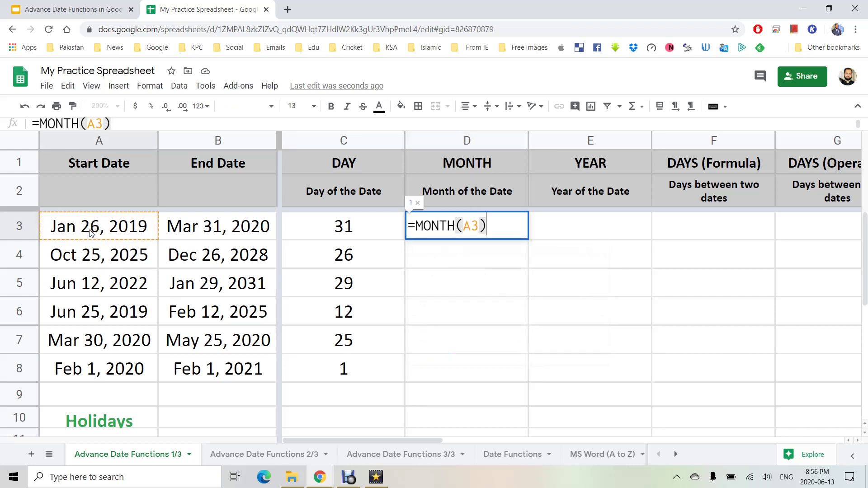
{"action": "key", "text": "Return"}
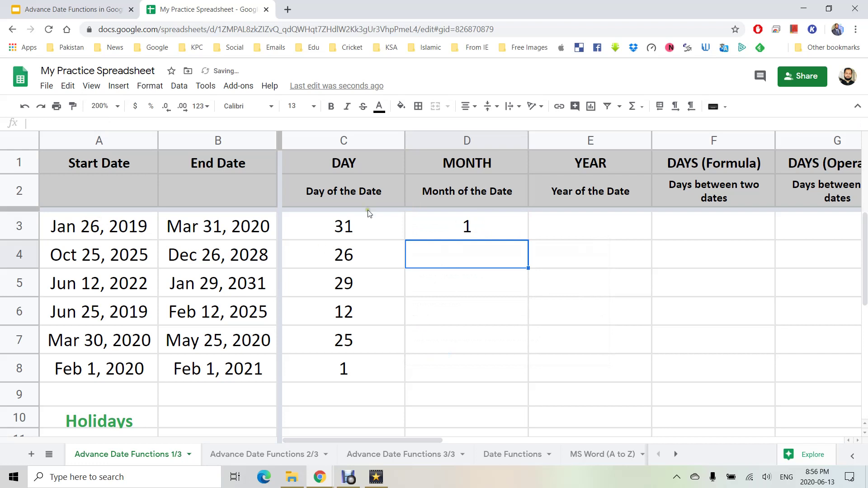
{"action": "left_click", "coordinate": [482, 229]}
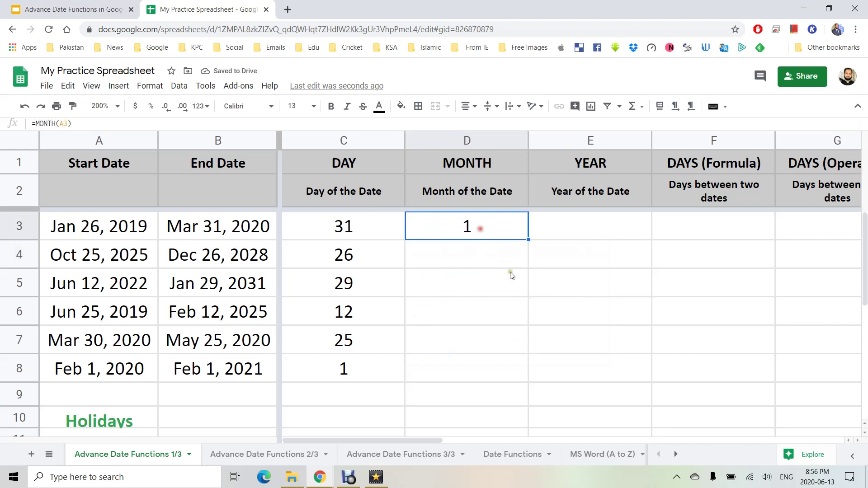
{"action": "left_click_drag", "start_coordinate": [528, 240], "coordinate": [524, 371]}
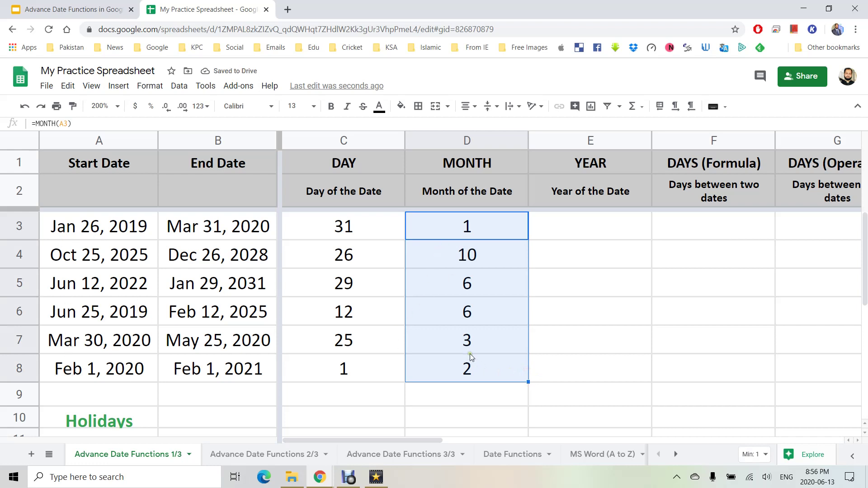
Enter =YEAR(A3) in E3 and fill the formula down through E8.
{"action": "left_click", "coordinate": [593, 228]}
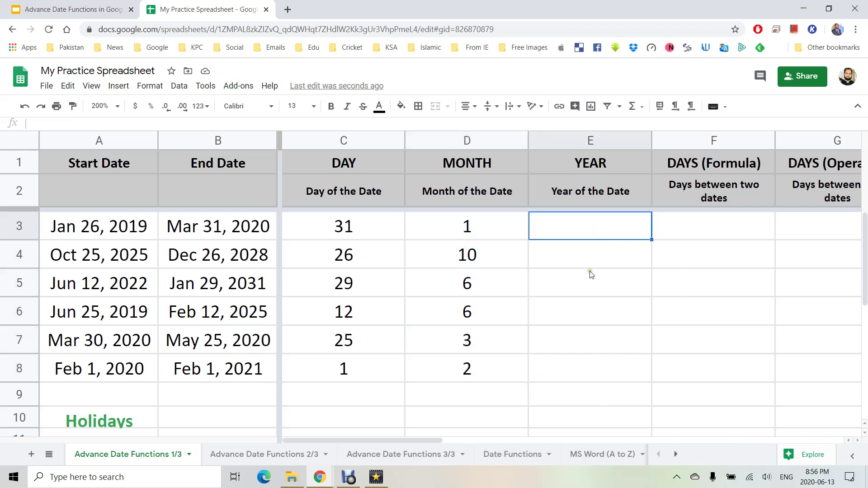
{"action": "type", "text": "=YEAR("}
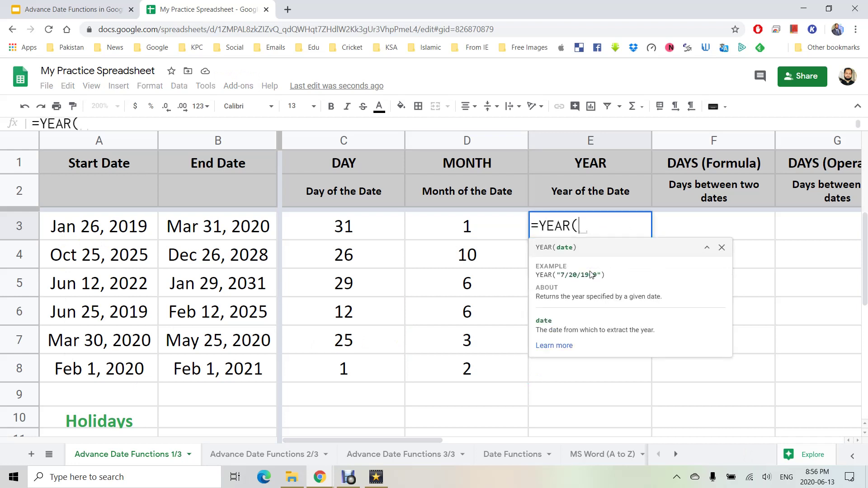
{"action": "left_click", "coordinate": [116, 225]}
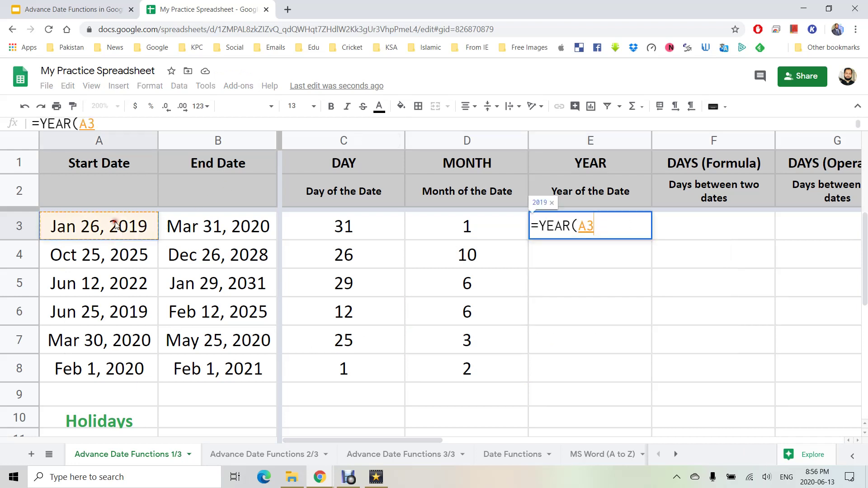
{"action": "type", "text": ")"}
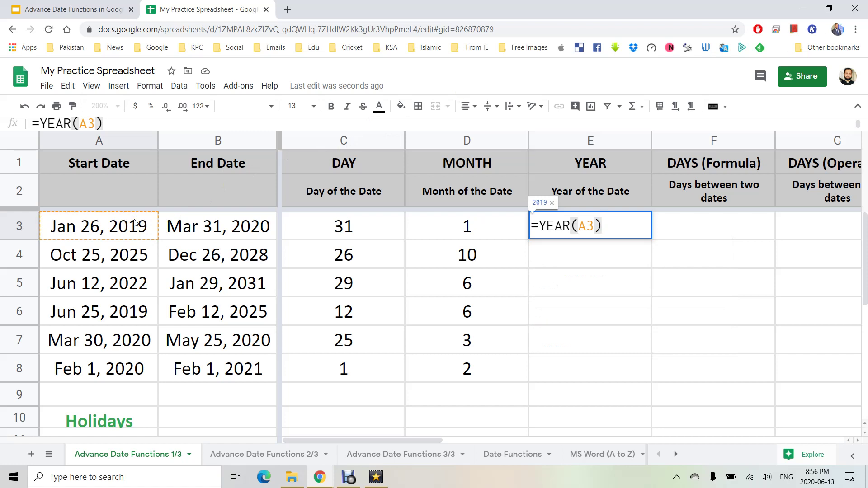
{"action": "key", "text": "Return"}
{"action": "left_click", "coordinate": [571, 230]}
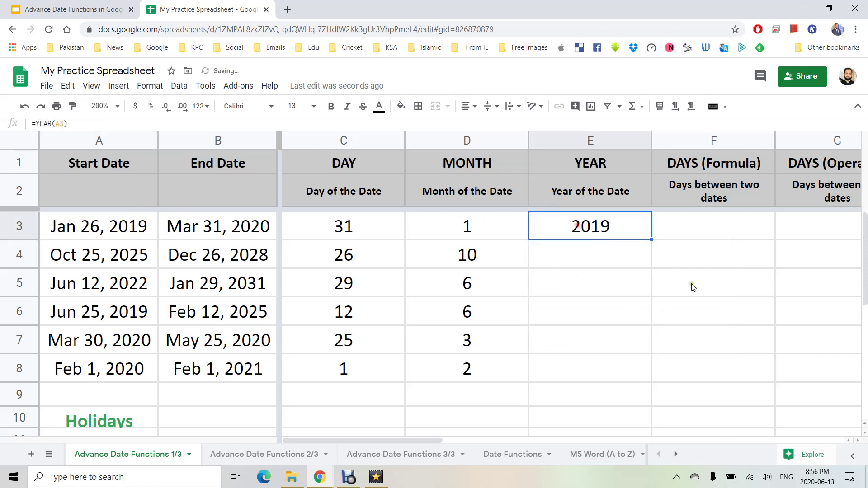
{"action": "left_click_drag", "start_coordinate": [653, 239], "coordinate": [654, 381]}
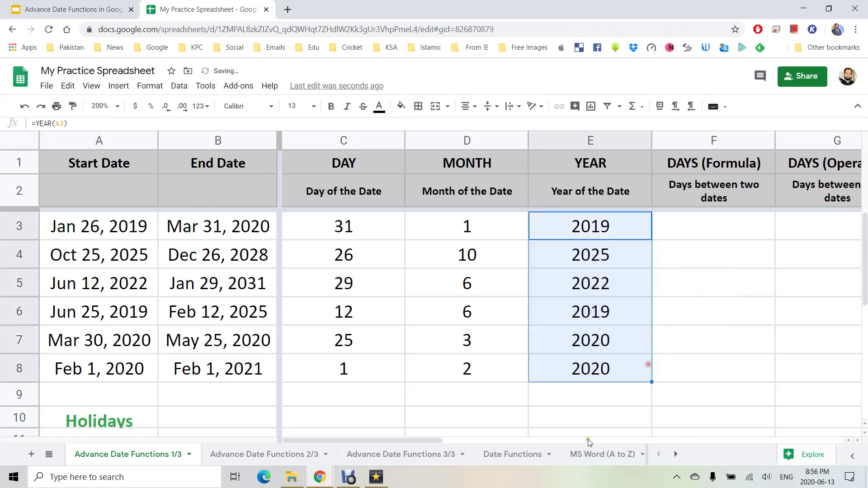
Enter =DAYS(B3,A3) in F3 under DAYS (Formula) and fill the formula down through F8.
{"action": "left_click", "coordinate": [560, 236]}
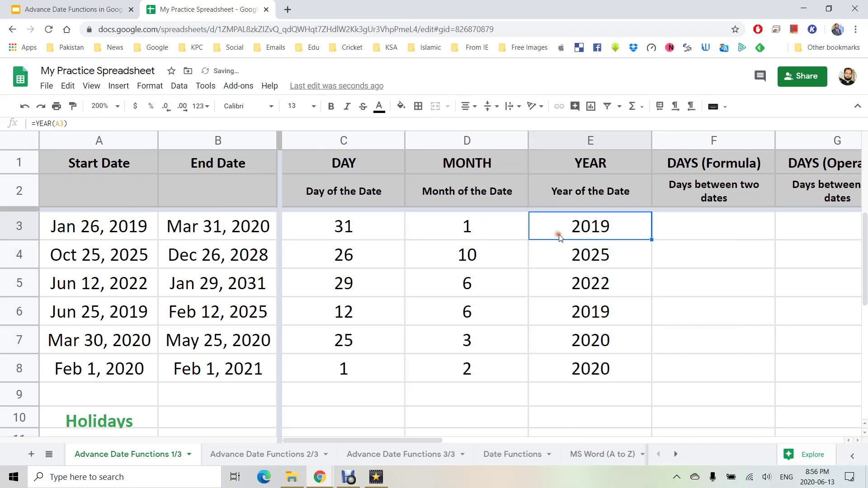
{"action": "key", "text": "Right"}
{"action": "key", "text": "Right"}
{"action": "key", "text": "Right"}
{"action": "key", "text": "Right"}
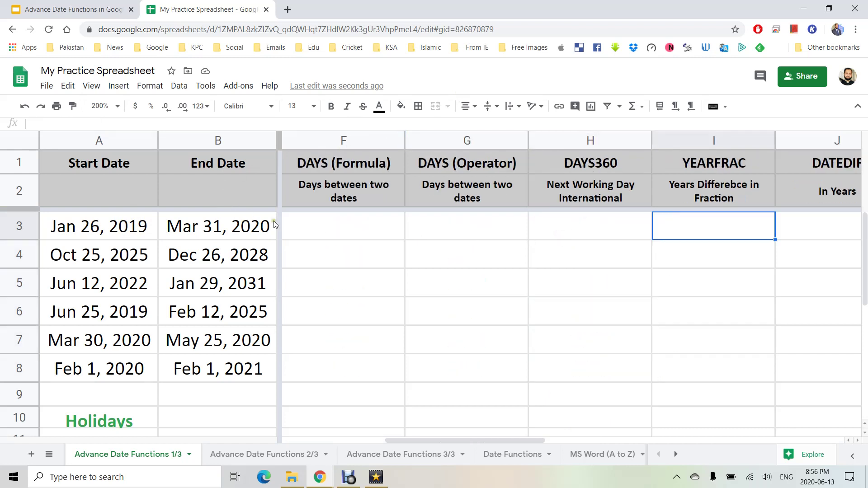
{"action": "left_click", "coordinate": [319, 232]}
{"action": "type", "text": "=DAYS("}
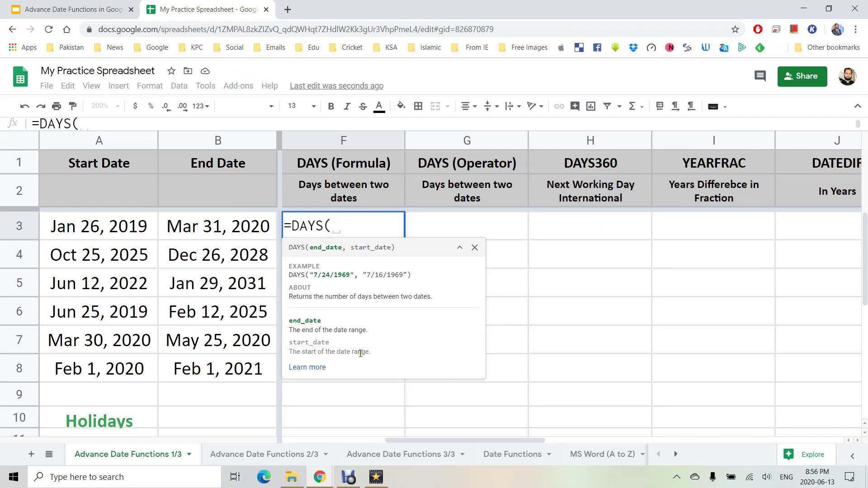
{"action": "left_click", "coordinate": [205, 231]}
{"action": "type", "text": ","}
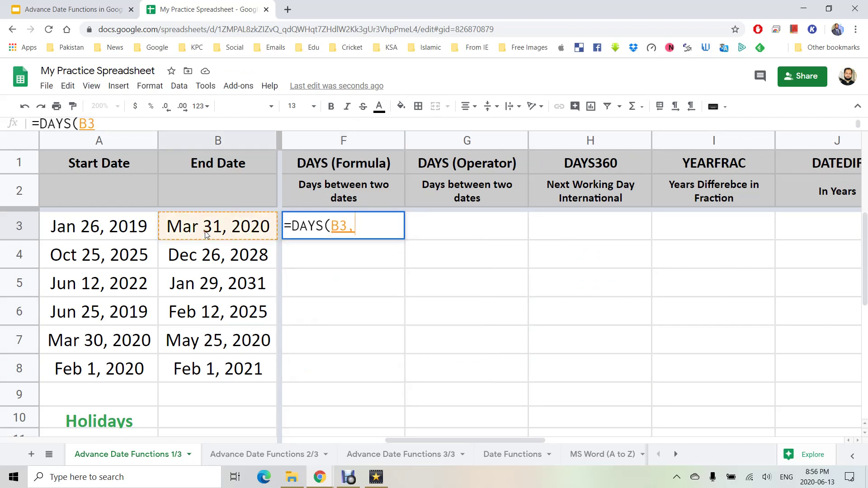
{"action": "left_click", "coordinate": [81, 228]}
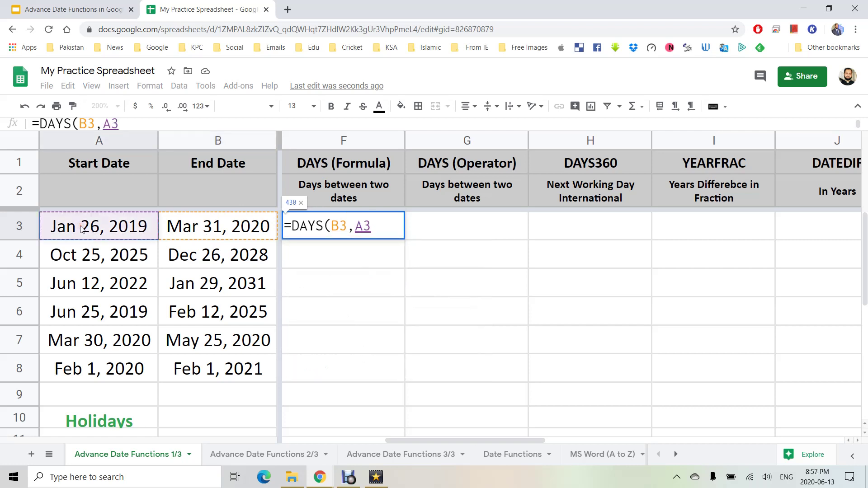
{"action": "type", "text": ")"}
{"action": "key", "text": "Return"}
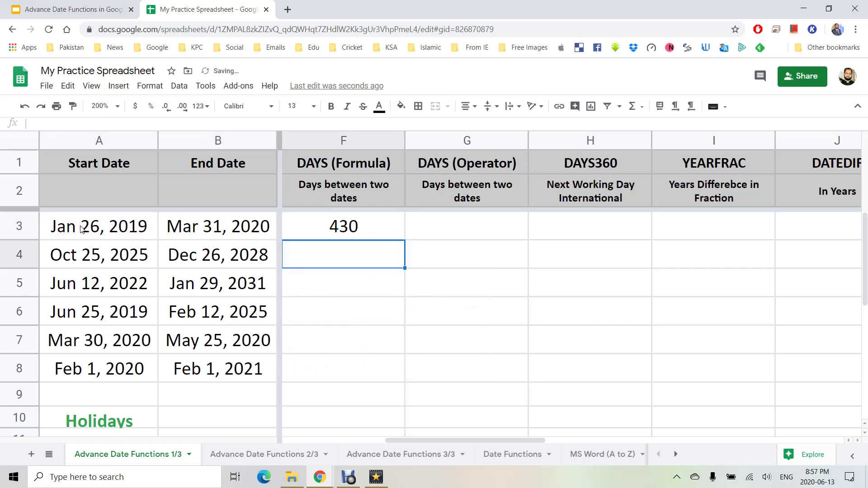
{"action": "left_click", "coordinate": [350, 236]}
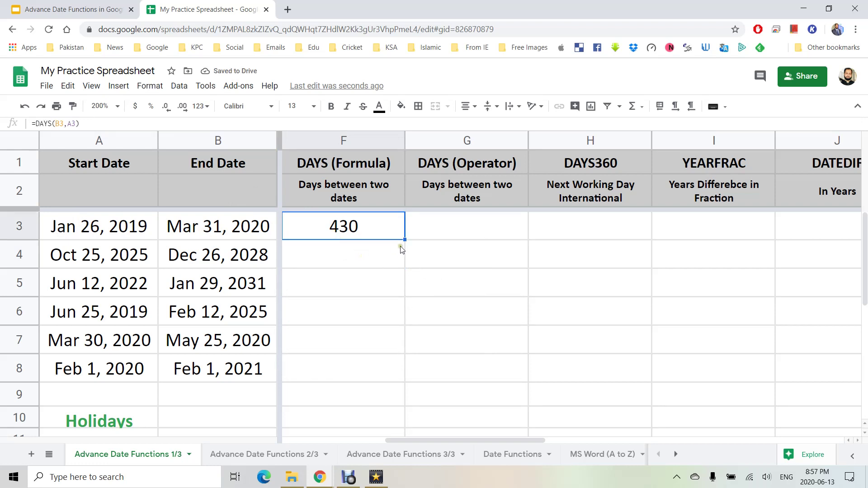
{"action": "left_click_drag", "start_coordinate": [405, 240], "coordinate": [397, 372]}
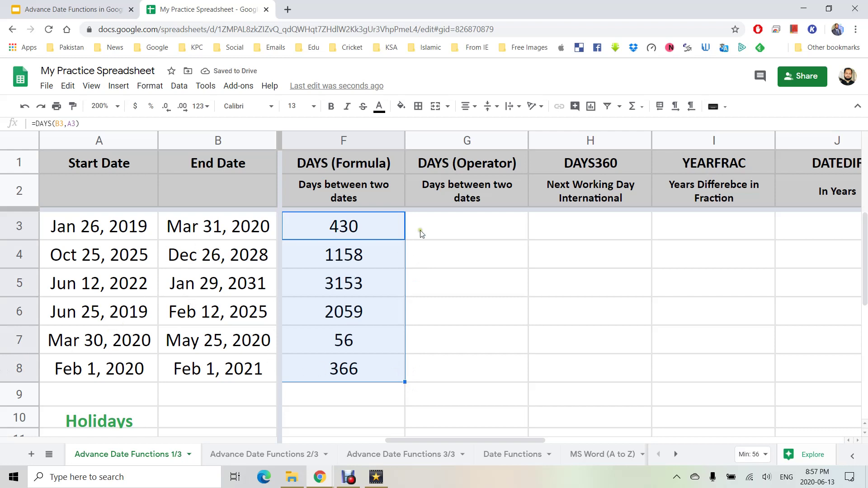
Subtract the start date from the end date with =B3-A3 in G3 and fill the formula down through G8.
{"action": "left_click", "coordinate": [444, 224]}
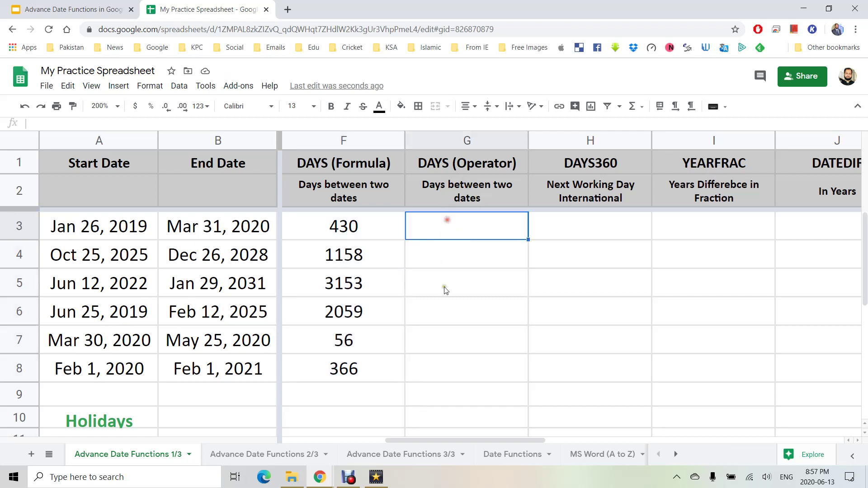
{"action": "type", "text": "="}
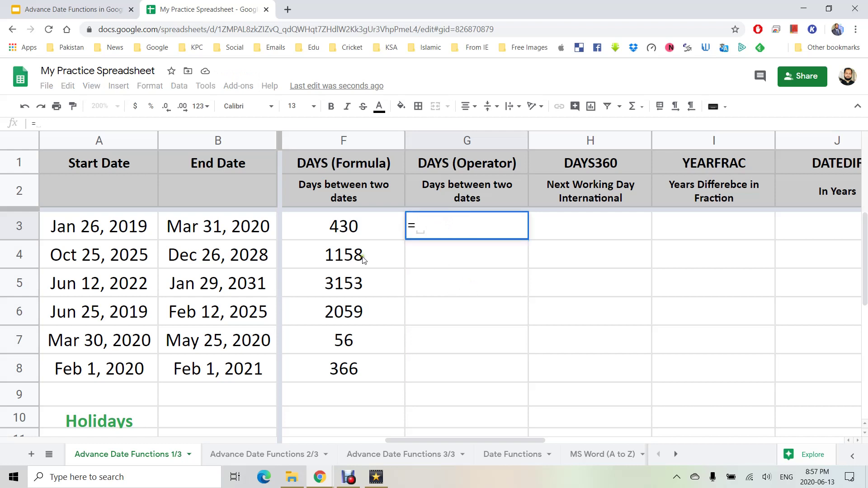
{"action": "left_click", "coordinate": [216, 232]}
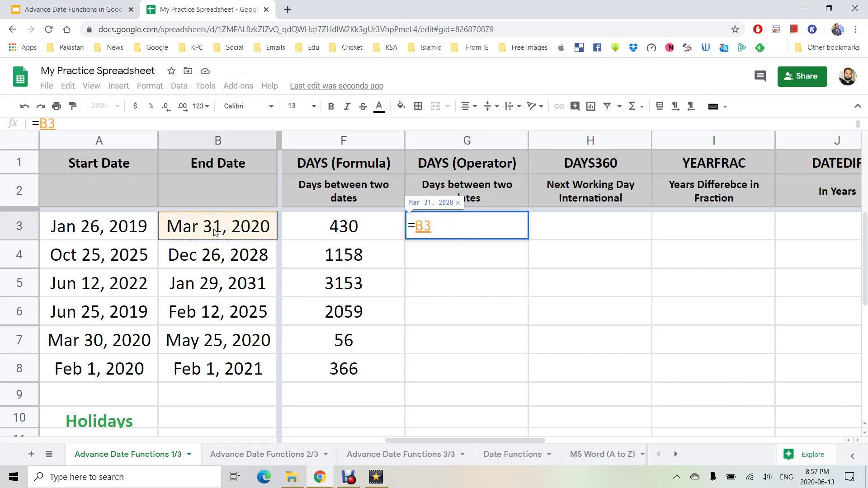
{"action": "type", "text": "-"}
{"action": "left_click", "coordinate": [91, 228]}
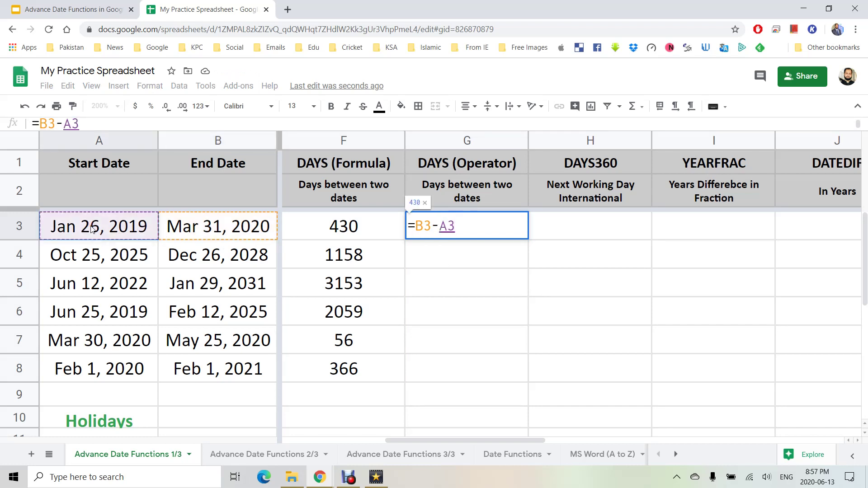
{"action": "key", "text": "Return"}
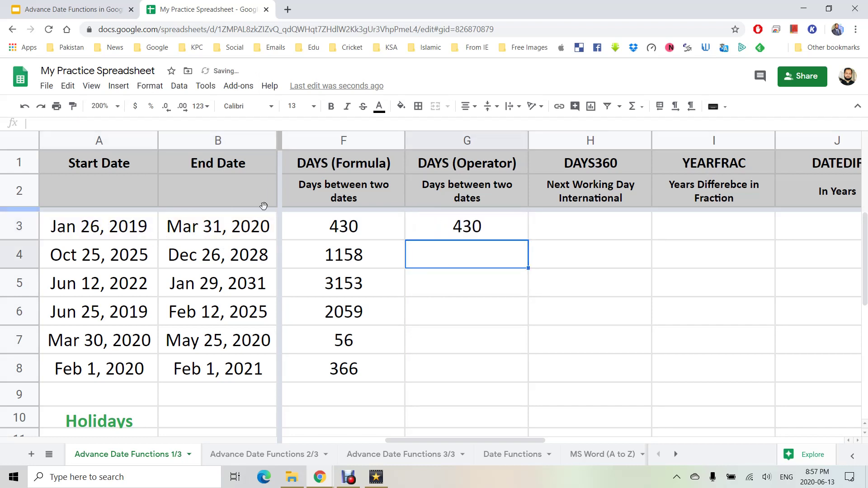
{"action": "left_click", "coordinate": [484, 230]}
{"action": "left_click_drag", "start_coordinate": [529, 241], "coordinate": [528, 360]}
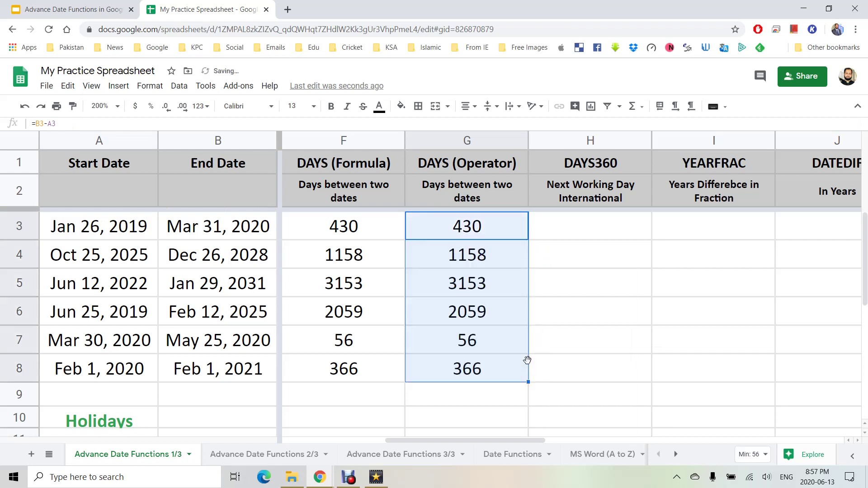
Enter =DAYS360(A3,B3) in H3 to calculate the days between the dates on a 360-day year.
{"action": "left_click", "coordinate": [597, 228]}
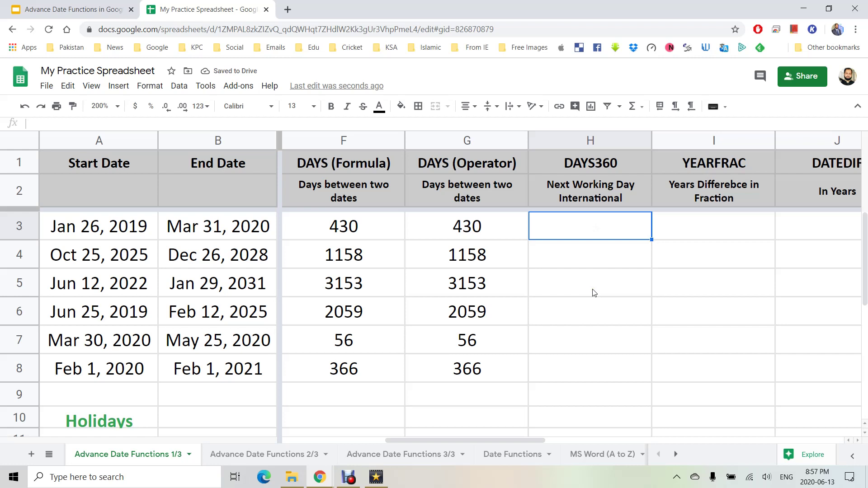
{"action": "type", "text": "=DA"}
{"action": "key", "text": "Down"}
{"action": "key", "text": "Down"}
{"action": "key", "text": "Down"}
{"action": "key", "text": "Down"}
{"action": "key", "text": "Tab"}
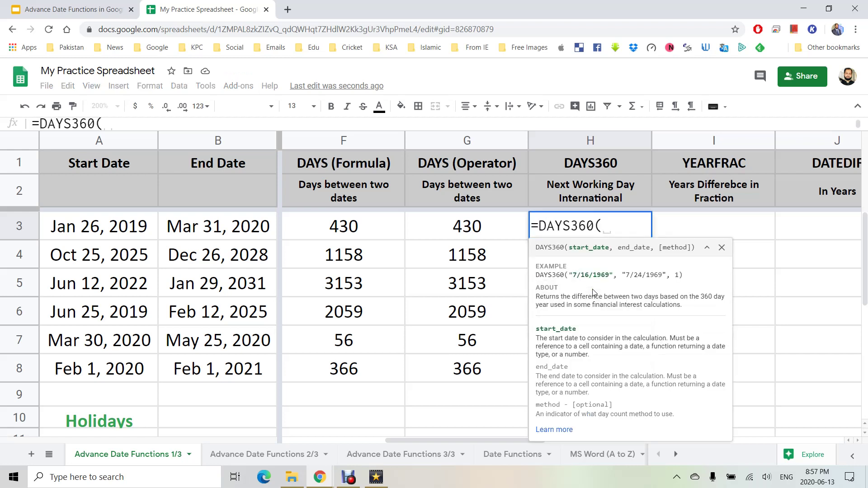
{"action": "left_click", "coordinate": [104, 230]}
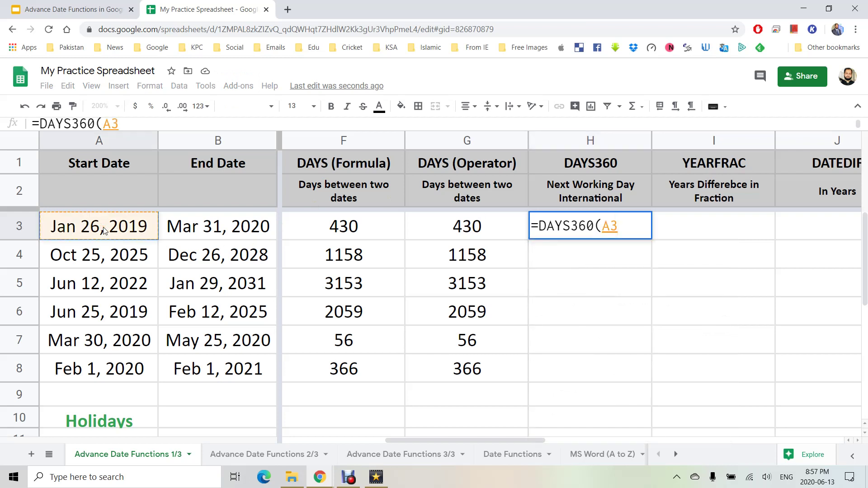
{"action": "type", "text": ","}
{"action": "left_click", "coordinate": [219, 229]}
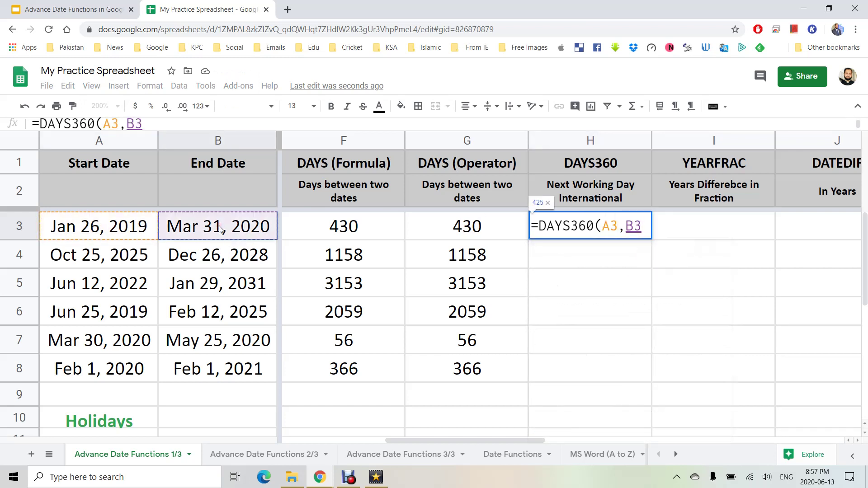
{"action": "type", "text": ")"}
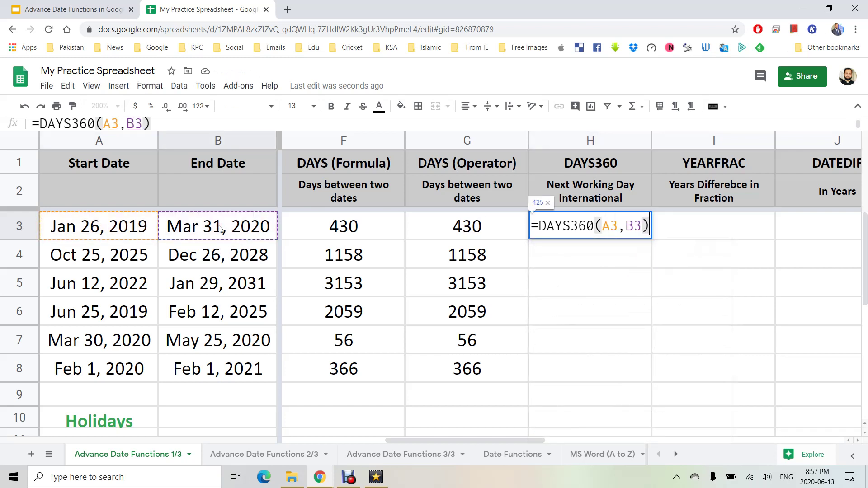
{"action": "key", "text": "Return"}
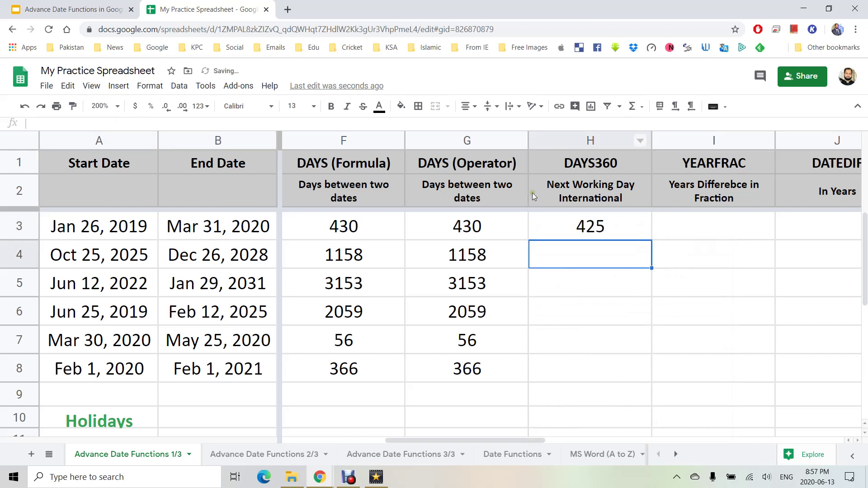
Fill the DAYS360 formula from H3 down through H8 and compare H3 with the day counts in F3 and G3.
{"action": "left_click", "coordinate": [549, 218]}
{"action": "left_click_drag", "start_coordinate": [655, 245], "coordinate": [656, 363]}
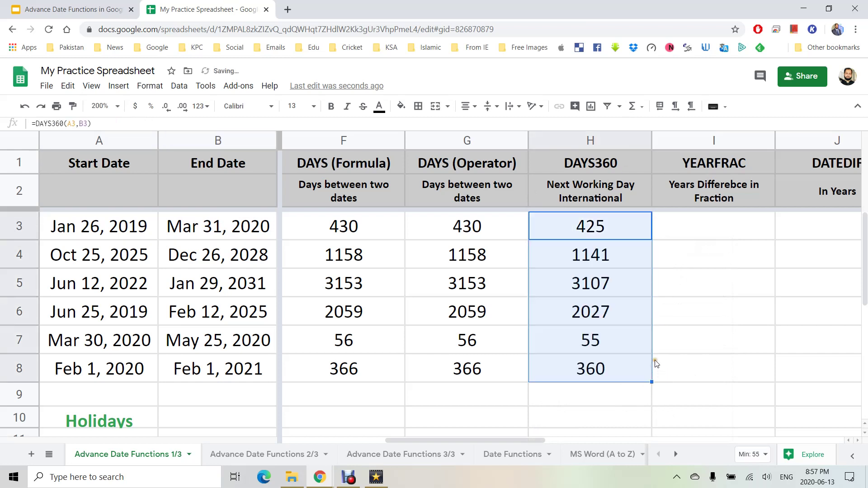
{"action": "left_click", "coordinate": [356, 231]}
{"action": "left_click", "coordinate": [416, 233]}
{"action": "left_click_drag", "start_coordinate": [416, 233], "coordinate": [591, 237]}
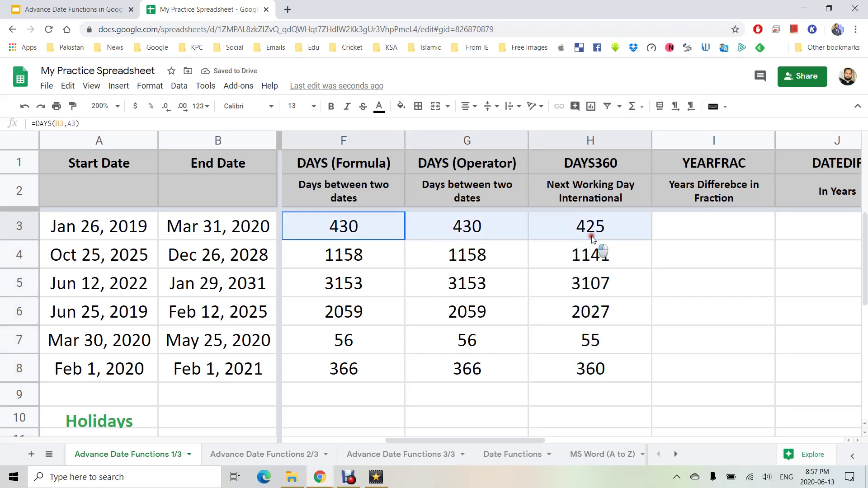
{"action": "left_click", "coordinate": [421, 230]}
{"action": "left_click", "coordinate": [368, 231]}
{"action": "left_click_drag", "start_coordinate": [367, 231], "coordinate": [438, 228]}
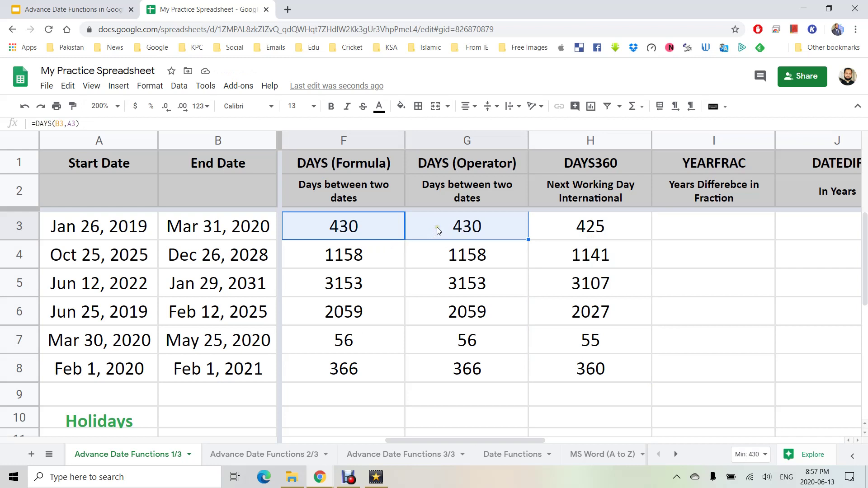
{"action": "left_click", "coordinate": [605, 234]}
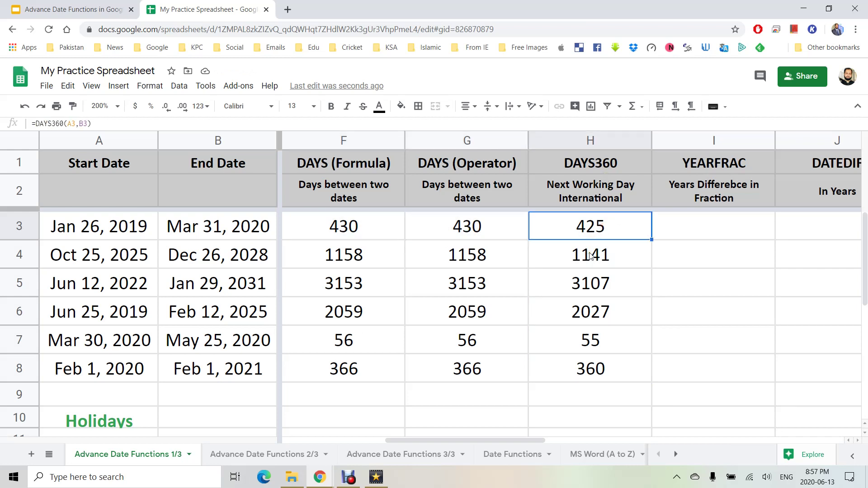
Enter =YEARFRAC(A3,B3) in I3 to calculate the difference between the dates in fractional years.
{"action": "key", "text": "Right"}
{"action": "key", "text": "Right"}
{"action": "key", "text": "Right"}
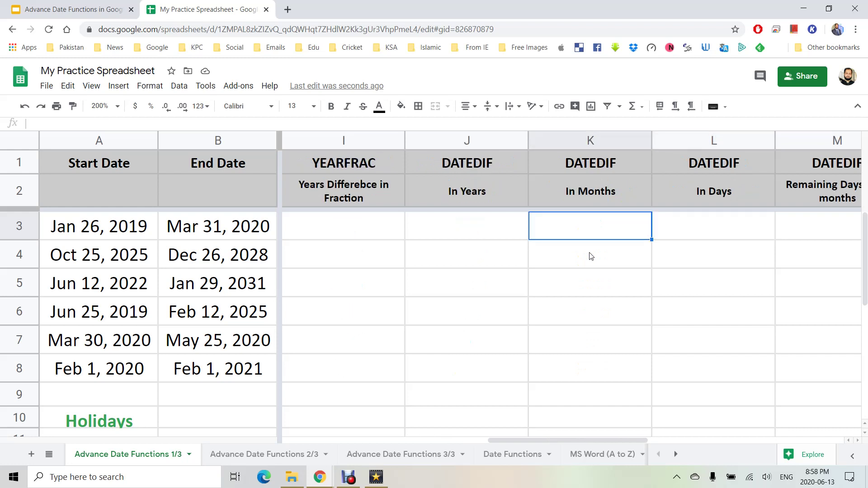
{"action": "key", "text": "Left"}
{"action": "key", "text": "Left"}
{"action": "type", "text": "=YEAR"}
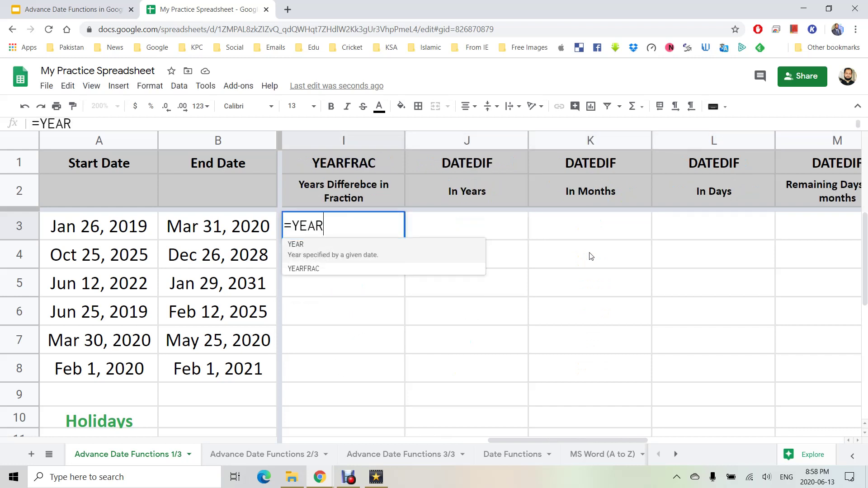
{"action": "key", "text": "Down"}
{"action": "key", "text": "Tab"}
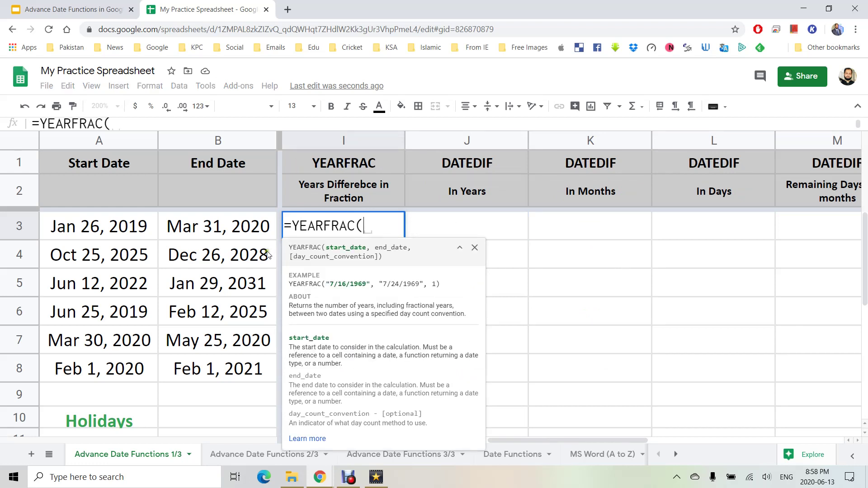
{"action": "left_click", "coordinate": [116, 230]}
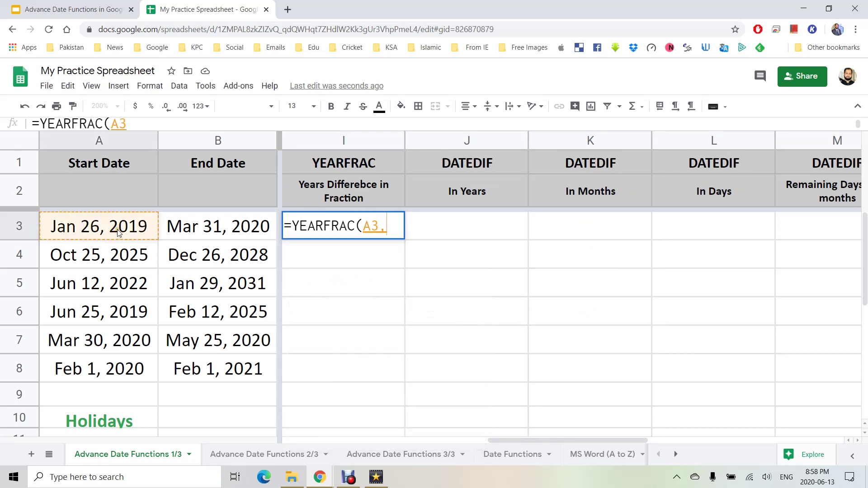
{"action": "type", "text": ","}
{"action": "left_click", "coordinate": [229, 226]}
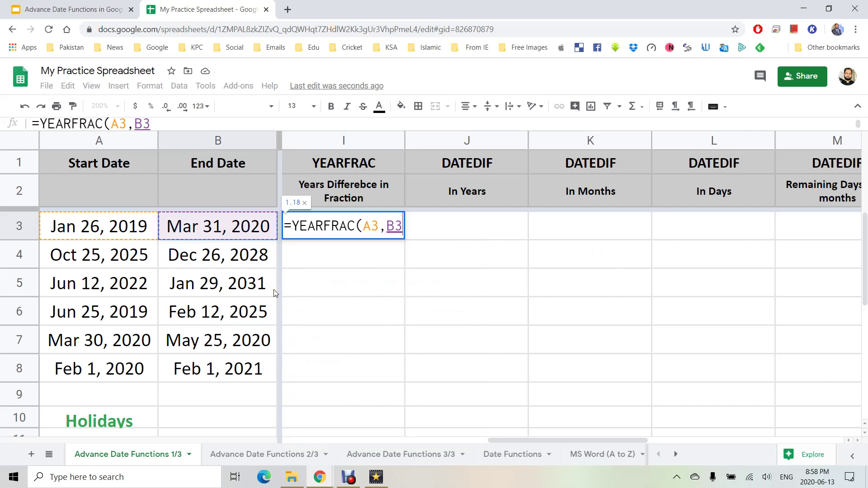
{"action": "type", "text": ")"}
{"action": "key", "text": "Return"}
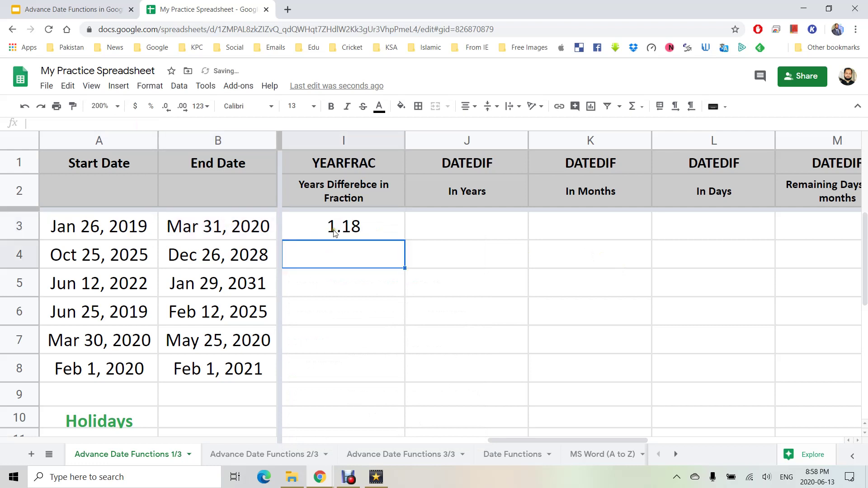
Fill the YEARFRAC formula from I3 down through I8 and check the results against the dates in rows 8 and 7.
{"action": "left_click", "coordinate": [335, 232]}
{"action": "left_click_drag", "start_coordinate": [405, 247], "coordinate": [398, 378]}
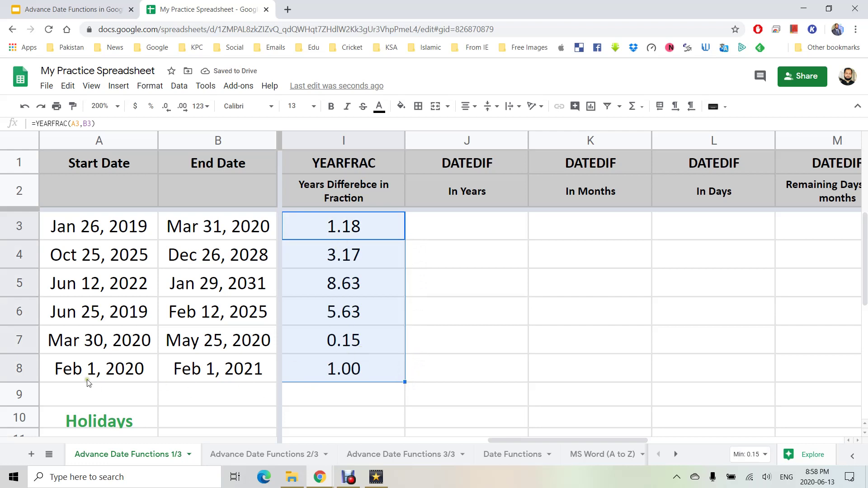
{"action": "left_click", "coordinate": [82, 365]}
{"action": "left_click", "coordinate": [217, 369]}
{"action": "left_click_drag", "start_coordinate": [138, 368], "coordinate": [180, 369]}
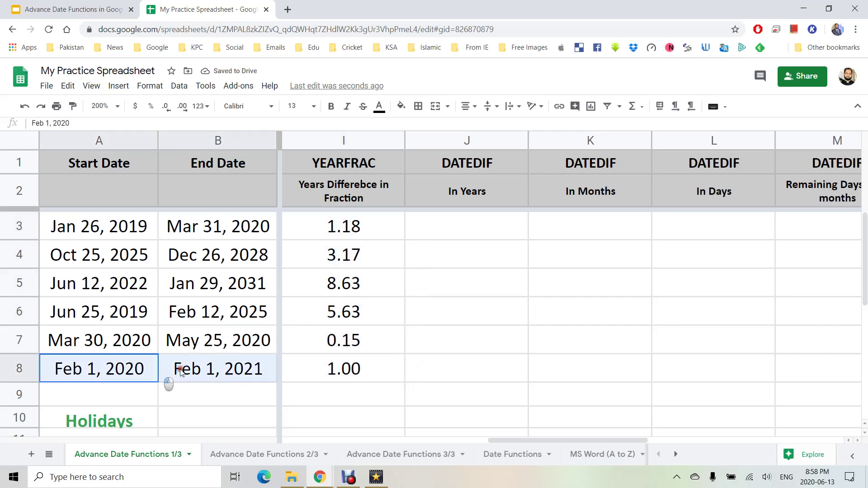
{"action": "left_click", "coordinate": [354, 369]}
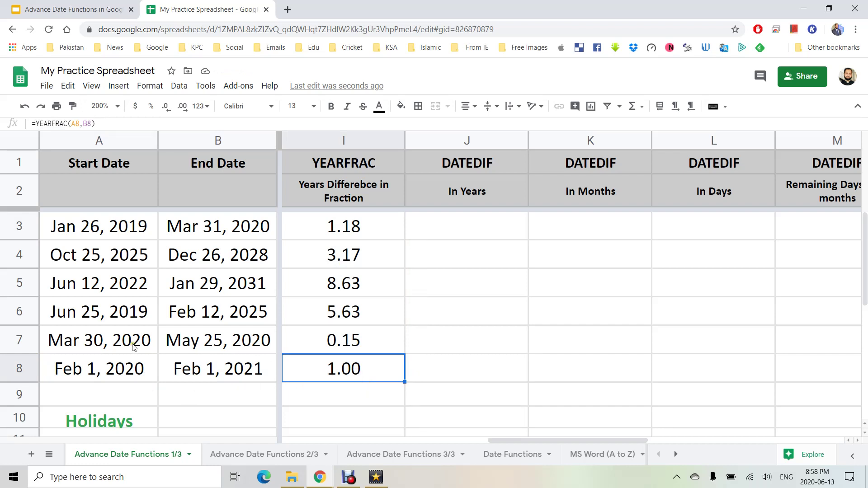
{"action": "left_click_drag", "start_coordinate": [134, 347], "coordinate": [188, 351]}
{"action": "left_click", "coordinate": [339, 348]}
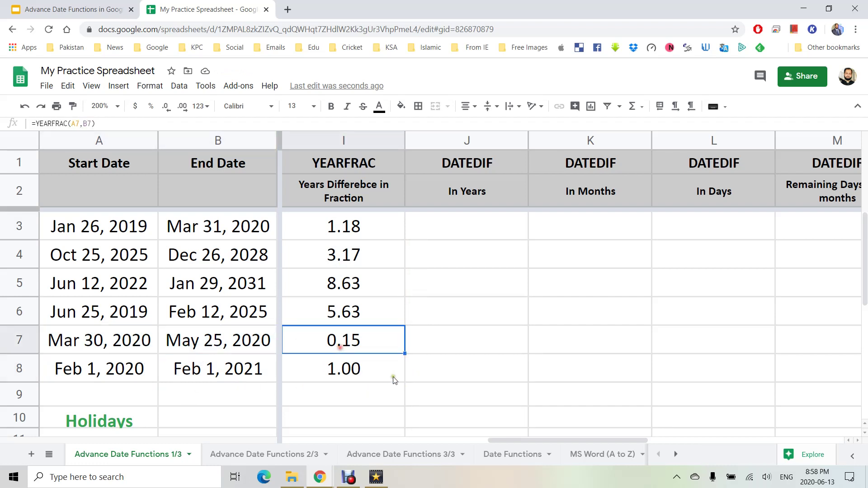
Enter =DATEDIF(A3,B3,"Y") in J3 to calculate the difference in years, and review the completed formula.
{"action": "key", "text": "Right"}
{"action": "key", "text": "Right"}
{"action": "key", "text": "Right"}
{"action": "key", "text": "Right"}
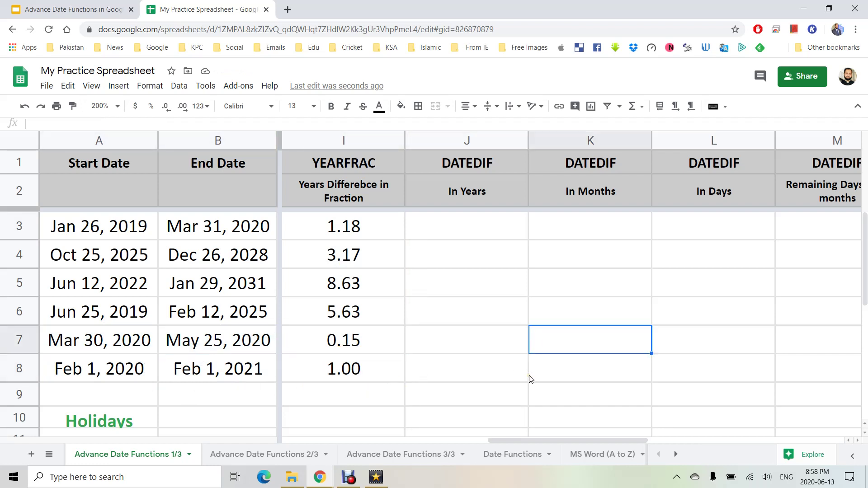
{"action": "key", "text": "Left"}
{"action": "key", "text": "Left"}
{"action": "key", "text": "Left"}
{"action": "key", "text": "Up"}
{"action": "key", "text": "Up"}
{"action": "key", "text": "Up"}
{"action": "key", "text": "Up"}
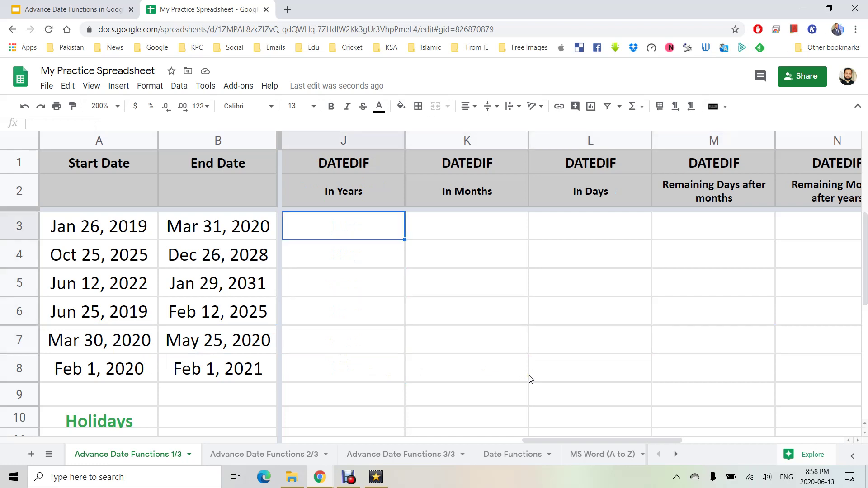
{"action": "type", "text": "=DATEDIF("}
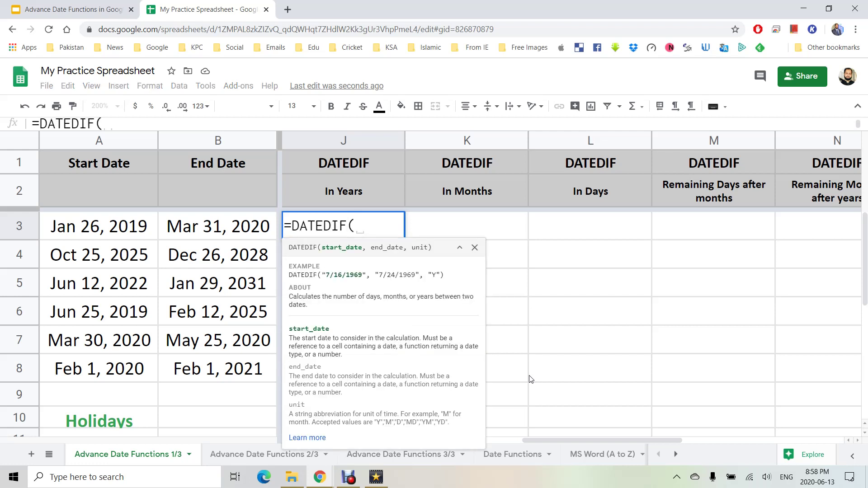
{"action": "left_click", "coordinate": [99, 225]}
{"action": "type", "text": ","}
{"action": "left_click", "coordinate": [227, 228]}
{"action": "type", "text": ","}
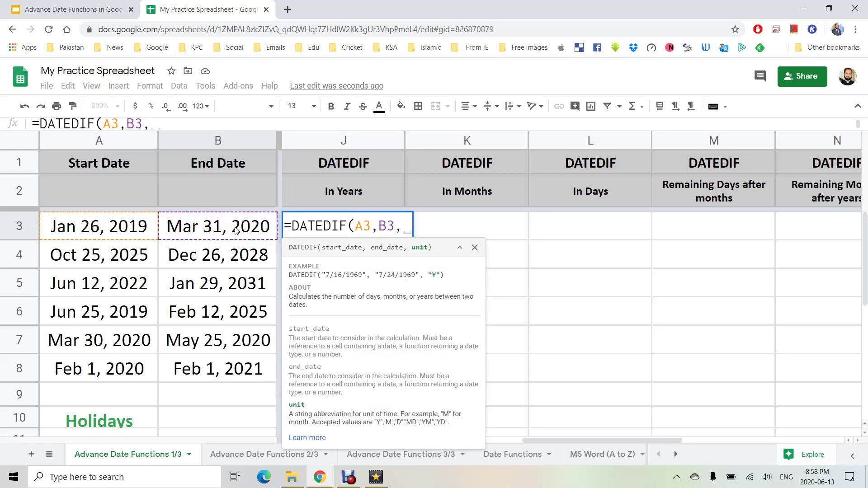
{"action": "type", "text": "\"Y\""}
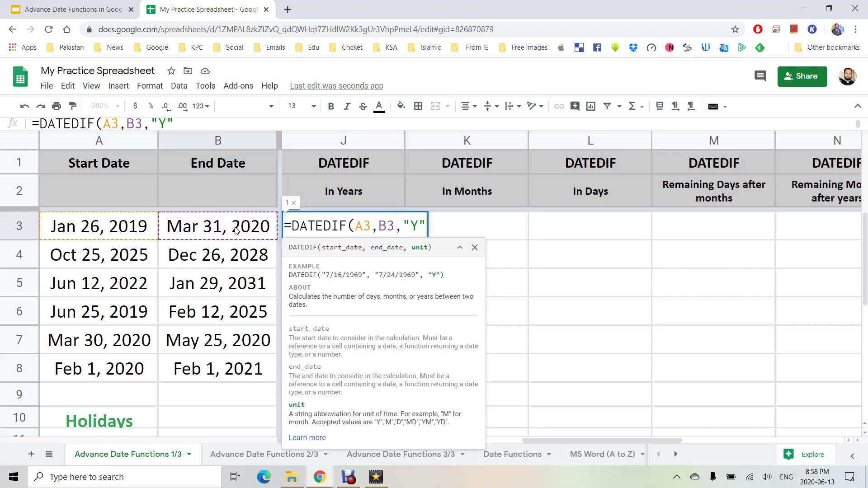
{"action": "key", "text": "Return"}
{"action": "key", "text": "Up"}
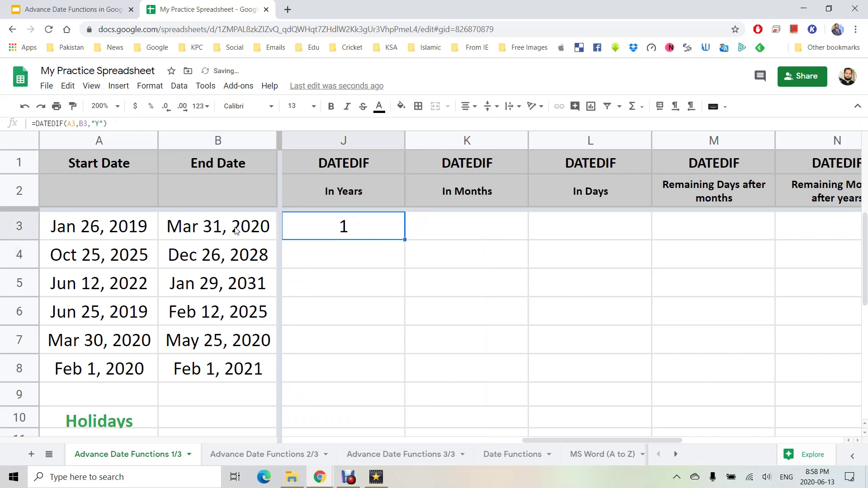
{"action": "key", "text": "F2"}
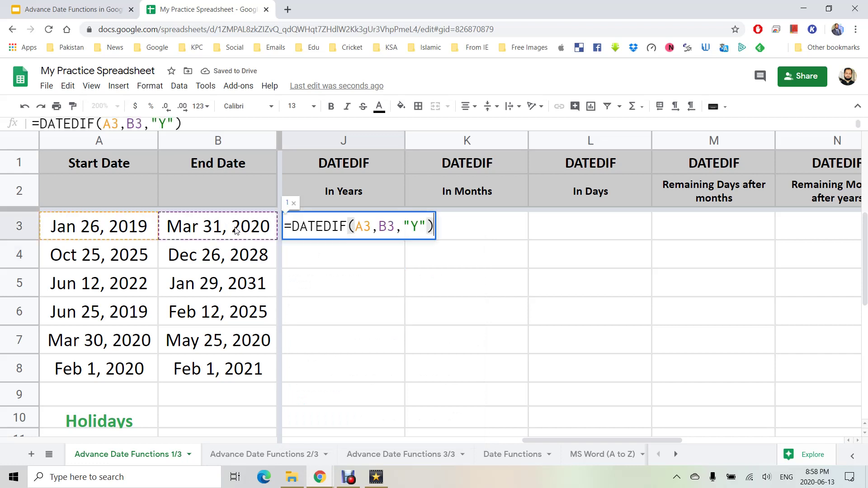
{"action": "key", "text": "Escape"}
Enter =DATEDIF(A3,B3,"M") in K3 to calculate the difference between the dates in months.
{"action": "key", "text": "Right"}
{"action": "type", "text": "=DATEDIF("}
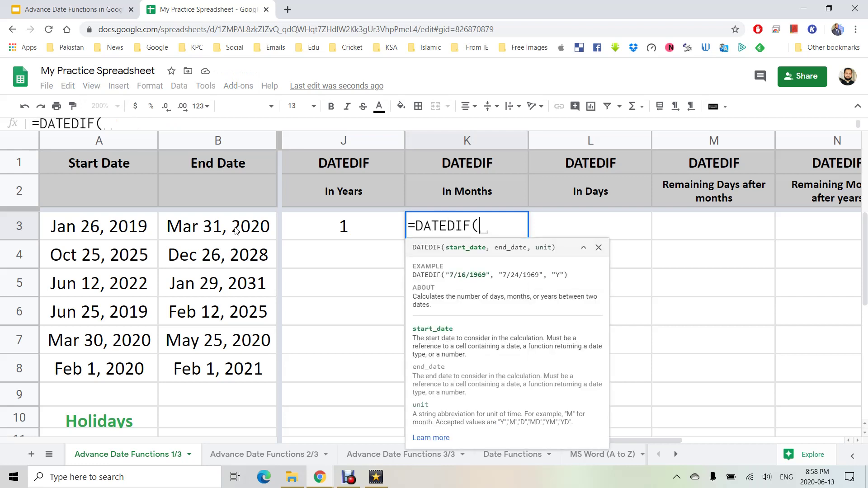
{"action": "left_click", "coordinate": [119, 231]}
{"action": "type", "text": ","}
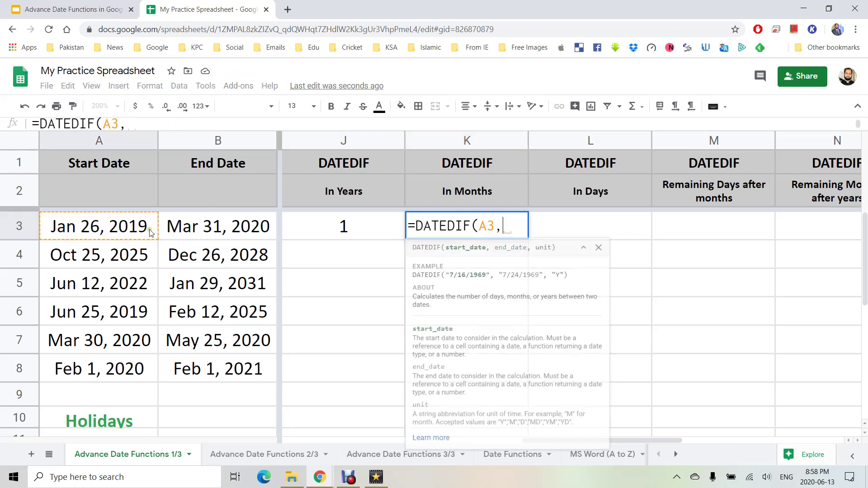
{"action": "left_click", "coordinate": [204, 230]}
{"action": "type", "text": ","}
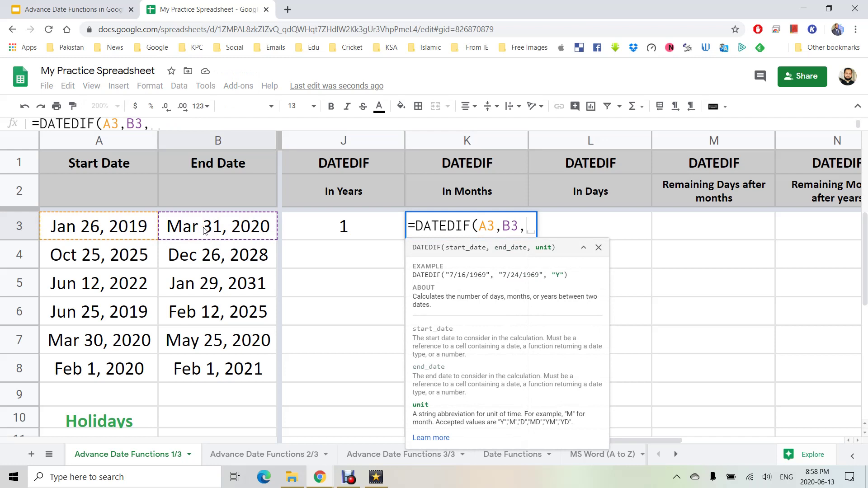
{"action": "type", "text": "\"M\""}
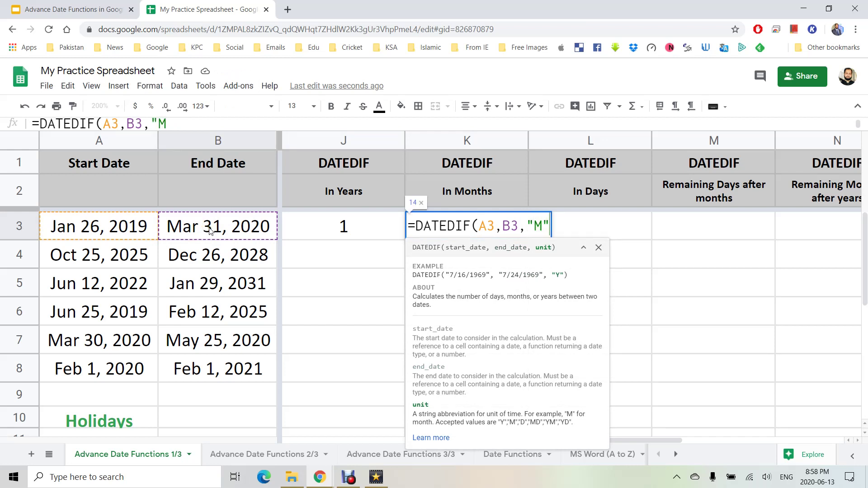
{"action": "key", "text": "Return"}
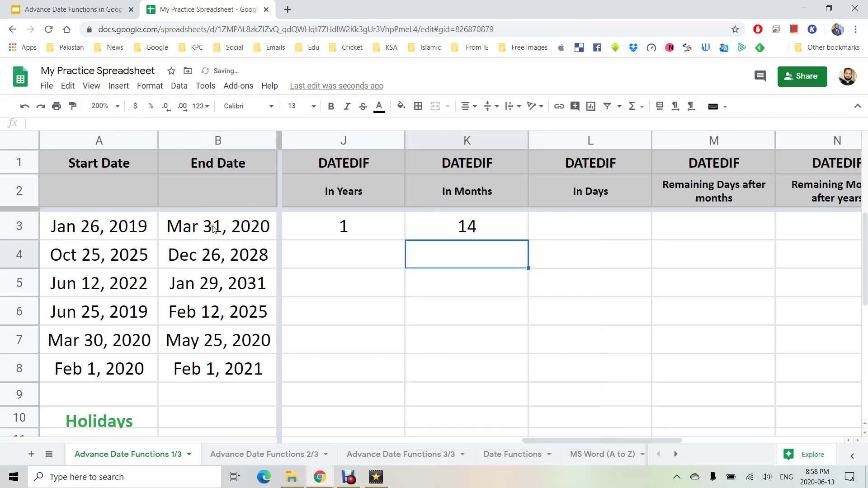
Enter =DATEDIF(A3,B3,"D") in L3 to calculate the difference between the dates in days.
{"action": "left_click", "coordinate": [570, 229]}
{"action": "type", "text": "=DATEDIF("}
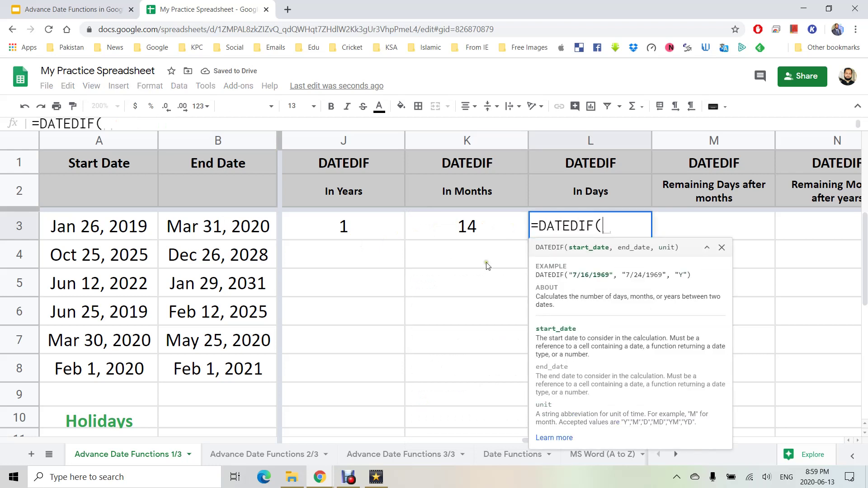
{"action": "left_click", "coordinate": [92, 231]}
{"action": "type", "text": ","}
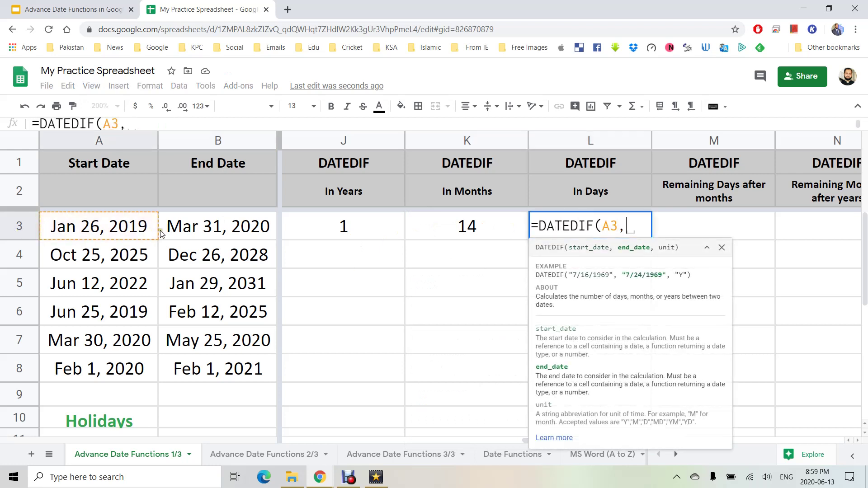
{"action": "left_click", "coordinate": [180, 231]}
{"action": "type", "text": ","}
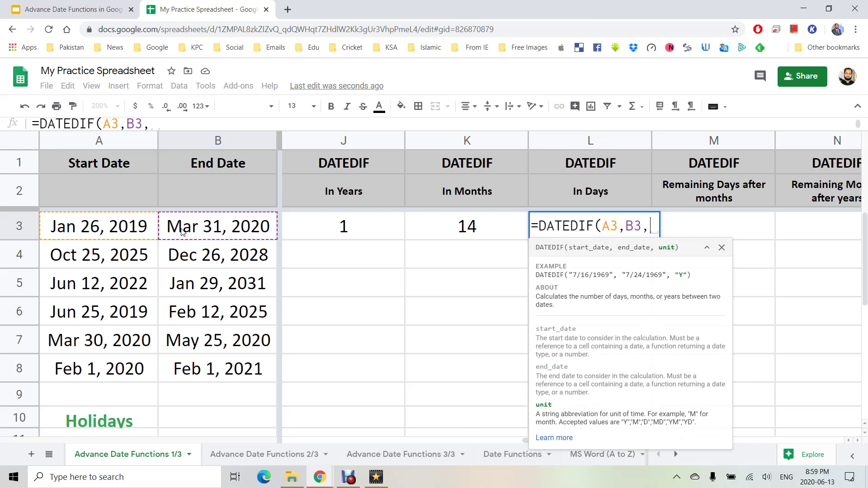
{"action": "type", "text": "\"D\""}
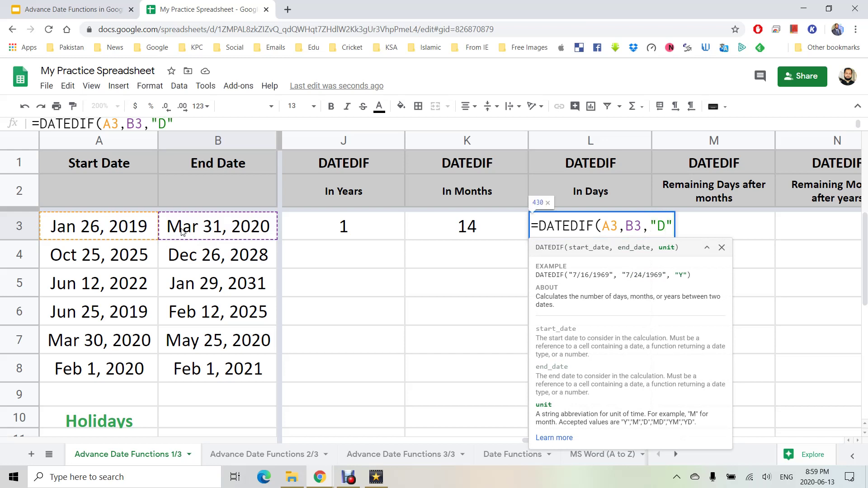
{"action": "type", "text": ")"}
{"action": "key", "text": "Return"}
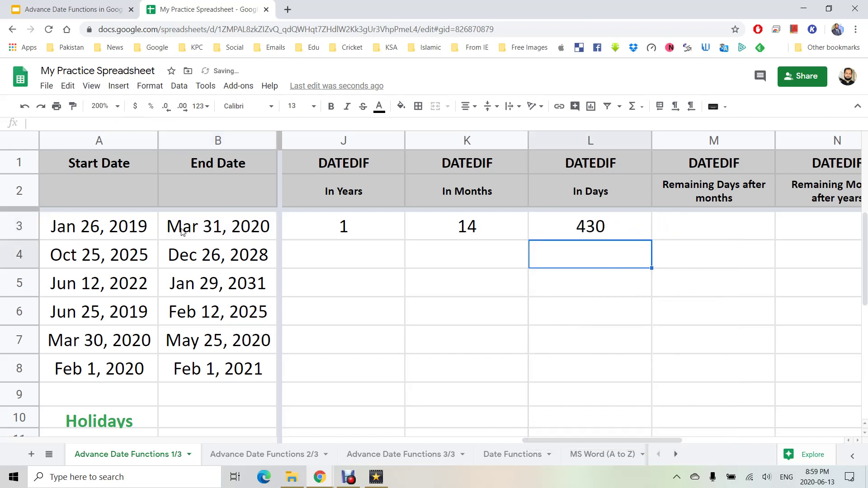
Fill the three DATEDIF formulas in J3:L3 down through row 8.
{"action": "key", "text": "Up"}
{"action": "key", "text": "Left"}
{"action": "key", "text": "Right"}
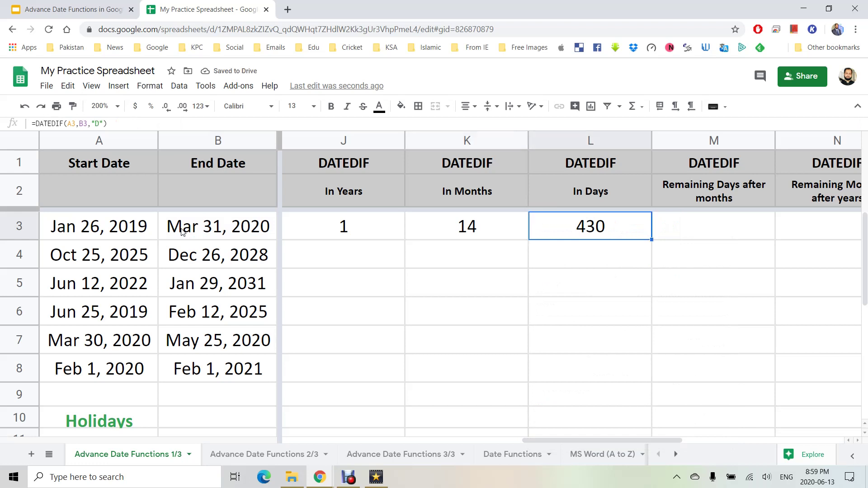
{"action": "key", "text": "Left"}
{"action": "key", "text": "Left"}
{"action": "key", "text": "shift+Right"}
{"action": "key", "text": "shift+Right"}
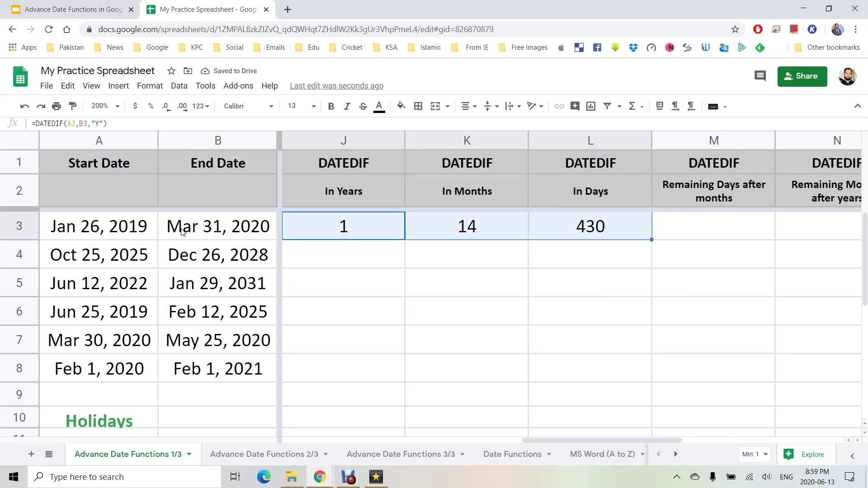
{"action": "key", "text": "shift+Down"}
{"action": "key", "text": "shift+Down"}
{"action": "key", "text": "shift+Down"}
{"action": "key", "text": "shift+Down"}
{"action": "key", "text": "shift+Down"}
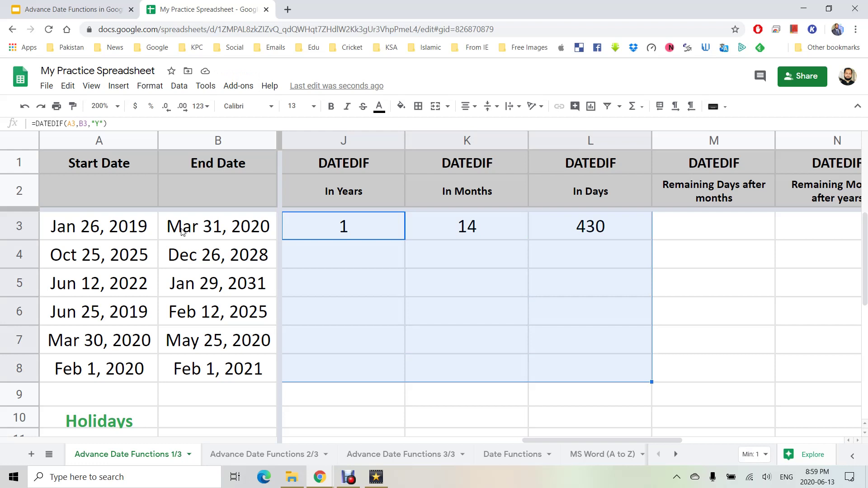
{"action": "key", "text": "ctrl+d"}
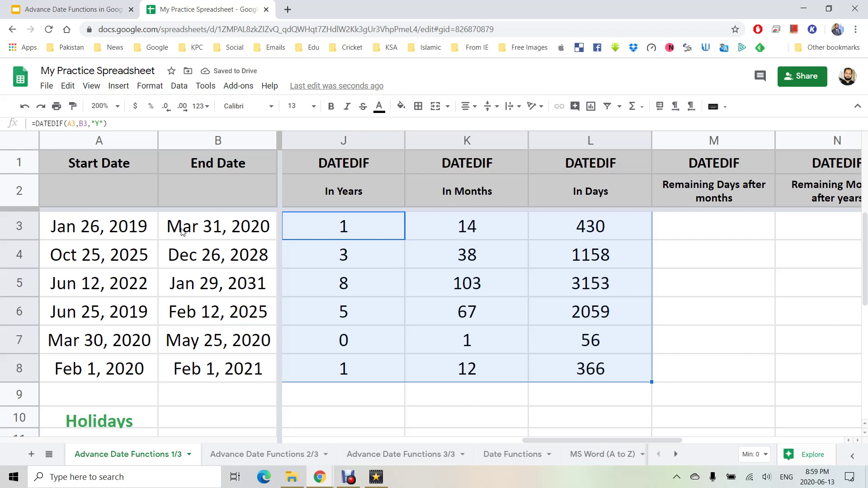
Examine the DATEDIF formulas and their results in the years, months and days columns, J to L.
{"action": "key", "text": "Right"}
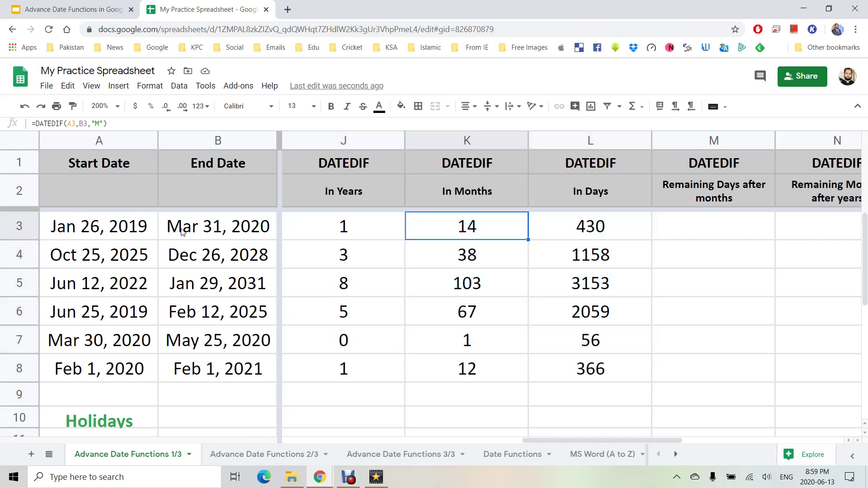
{"action": "key", "text": "Left"}
{"action": "key", "text": "Down"}
{"action": "key", "text": "Down"}
{"action": "key", "text": "Down"}
{"action": "key", "text": "Down"}
{"action": "key", "text": "Up"}
{"action": "key", "text": "Up"}
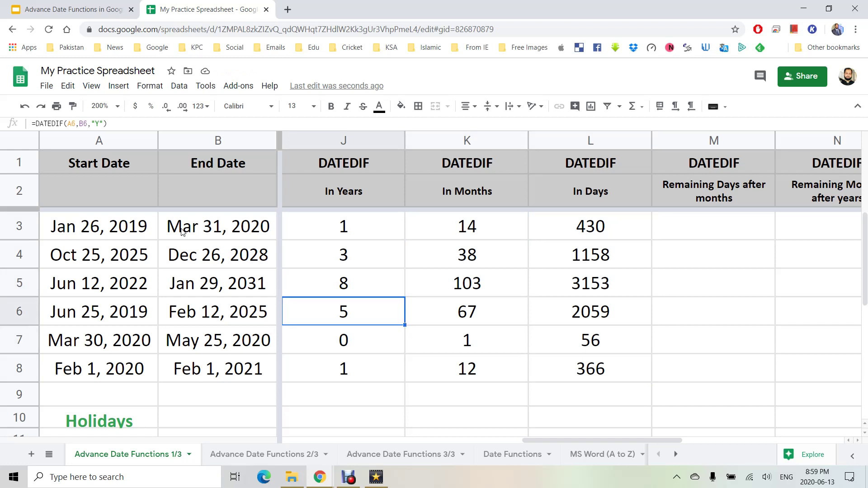
{"action": "key", "text": "Right"}
{"action": "key", "text": "Right"}
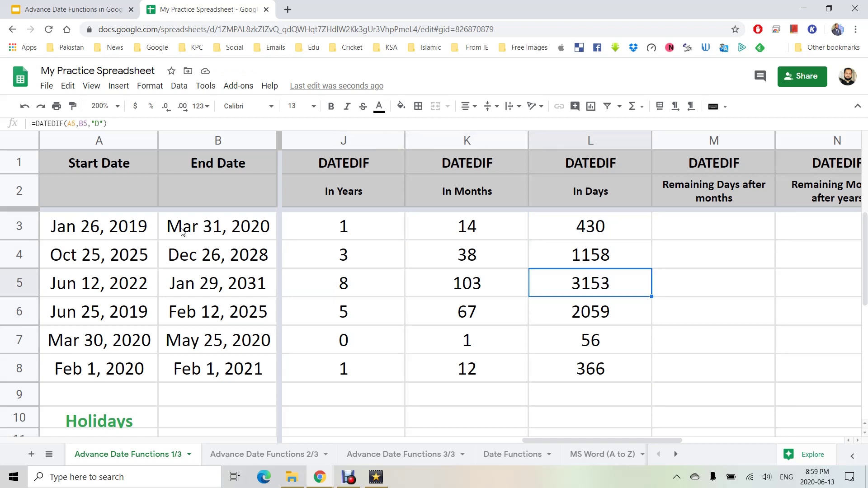
{"action": "key", "text": "Left"}
{"action": "key", "text": "Left"}
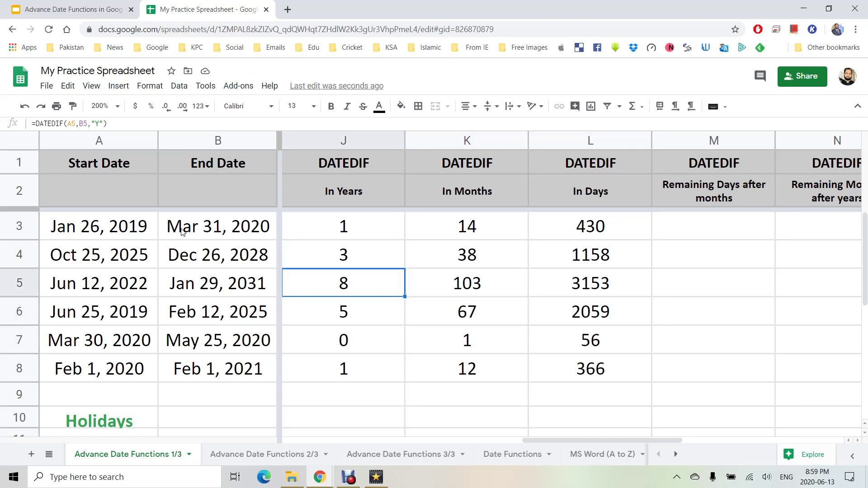
{"action": "key", "text": "Right"}
{"action": "key", "text": "Right"}
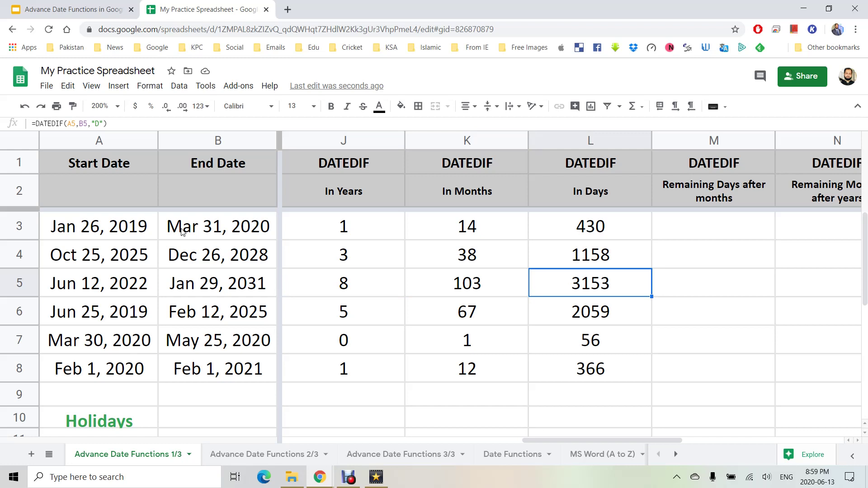
Enter =DATEDIF(A3,B3,"MD") in M3 to calculate the remaining days after full months.
{"action": "key", "text": "Right"}
{"action": "key", "text": "Right"}
{"action": "key", "text": "Right"}
{"action": "key", "text": "Right"}
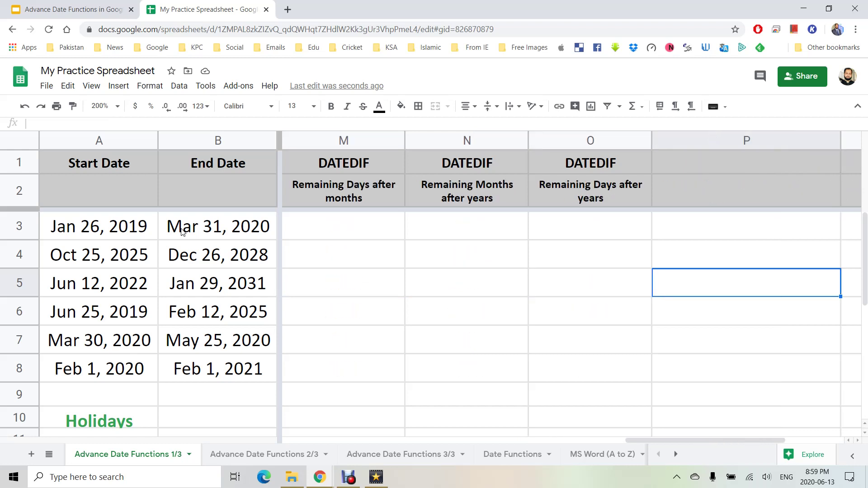
{"action": "key", "text": "Left"}
{"action": "key", "text": "Left"}
{"action": "key", "text": "Left"}
{"action": "key", "text": "Up"}
{"action": "key", "text": "Up"}
{"action": "type", "text": "=DATE"}
{"action": "key", "text": "Down"}
{"action": "key", "text": "Tab"}
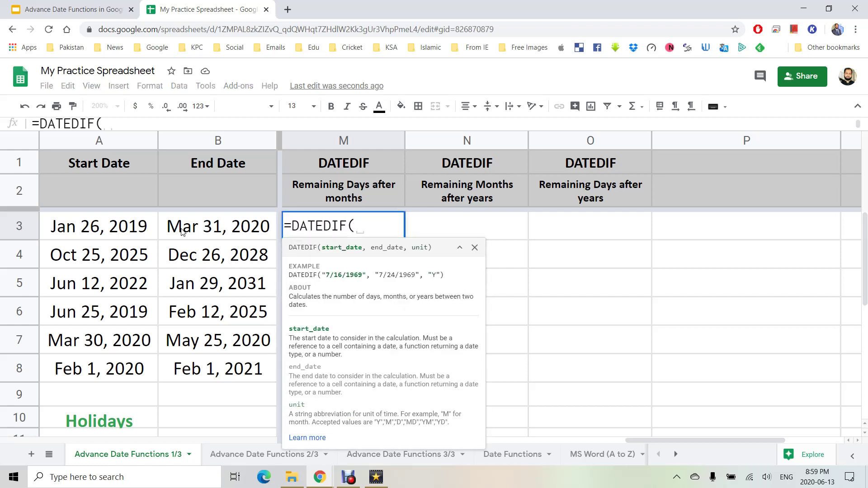
{"action": "left_click", "coordinate": [109, 226]}
{"action": "type", "text": ","}
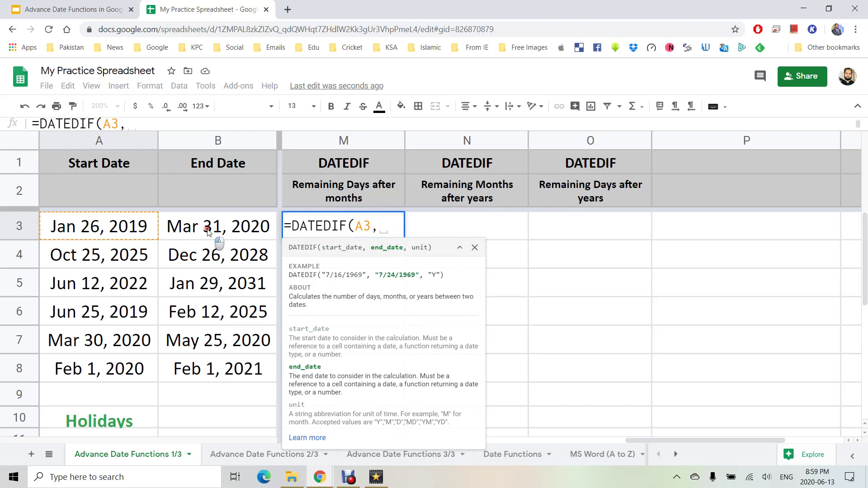
{"action": "left_click", "coordinate": [208, 232]}
{"action": "type", "text": ","}
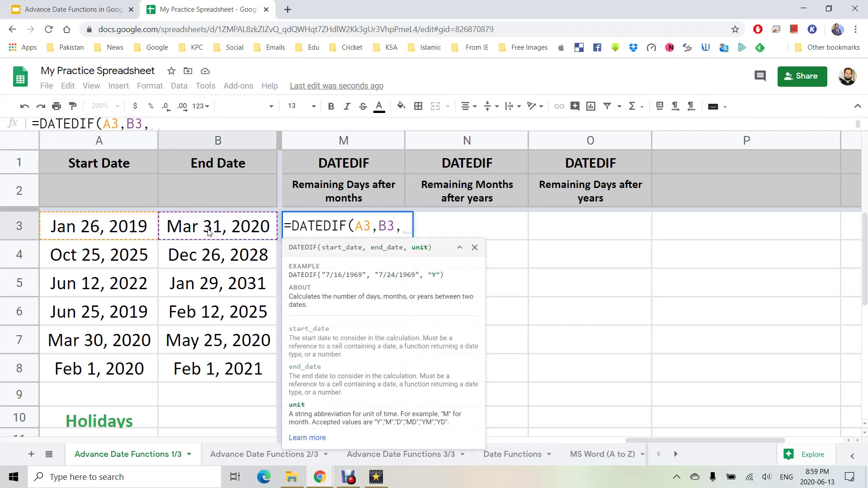
{"action": "type", "text": "mm"}
{"action": "key", "text": "BackSpace"}
{"action": "key", "text": "BackSpace"}
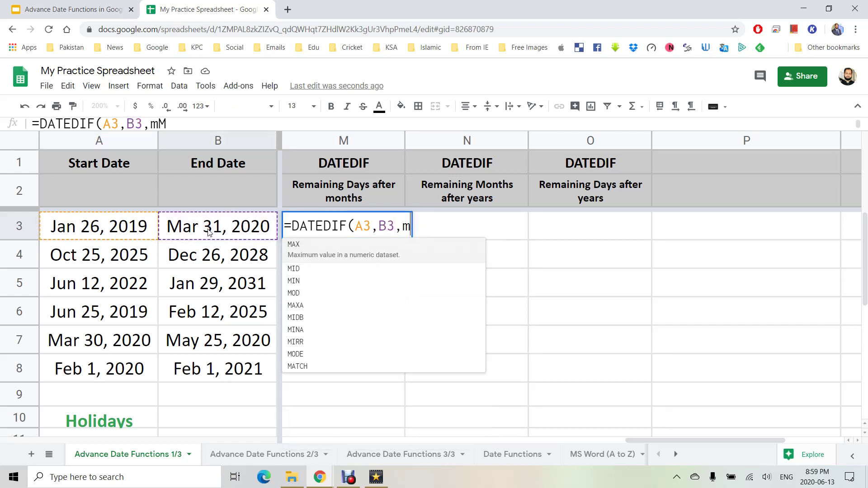
{"action": "type", "text": "\""}
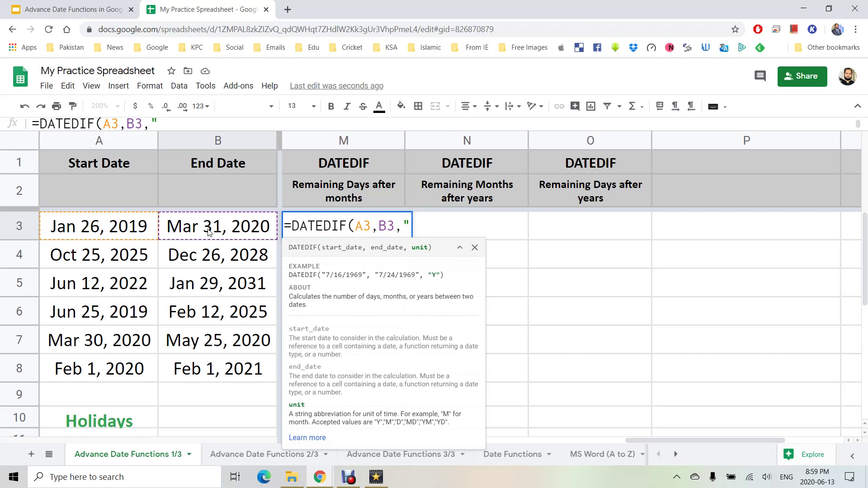
{"action": "type", "text": "MD\""}
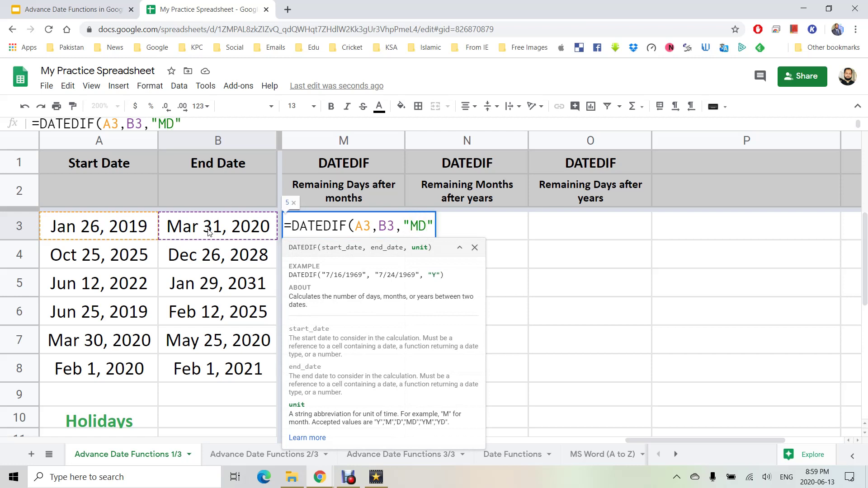
{"action": "key", "text": "Return"}
{"action": "key", "text": "Up"}
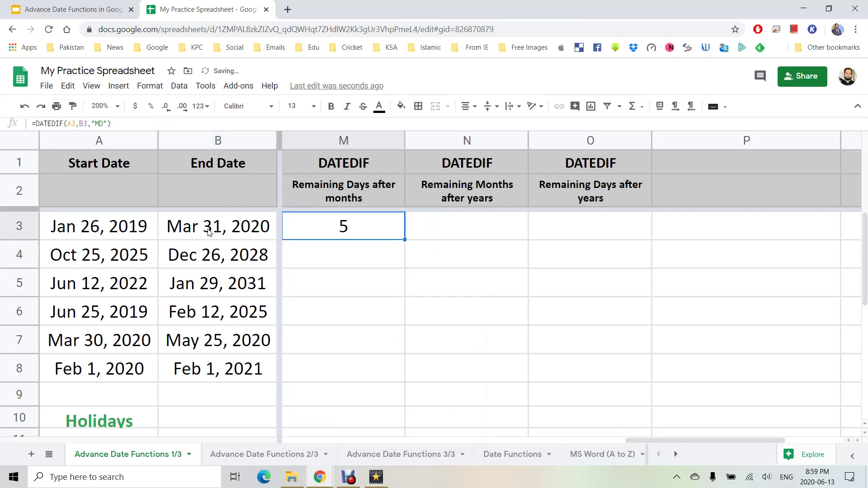
Fill the M3 formula down through M8, and check row 8 against its start and end dates.
{"action": "left_click", "coordinate": [119, 232]}
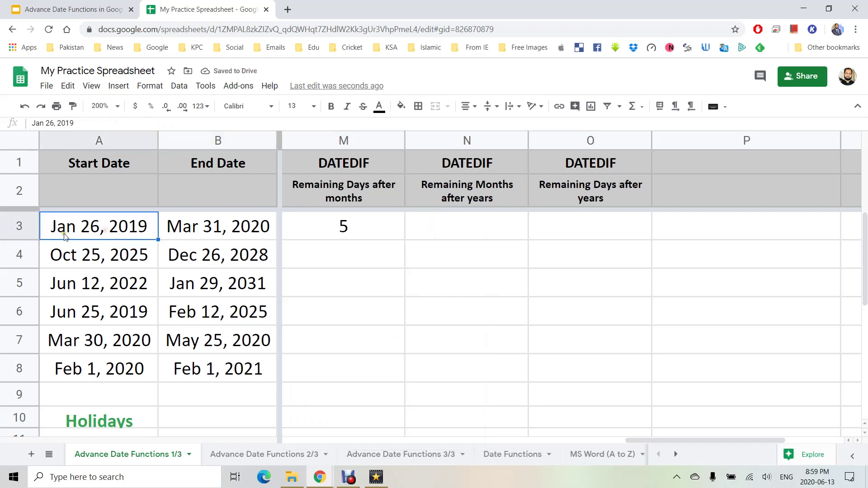
{"action": "left_click", "coordinate": [203, 234]}
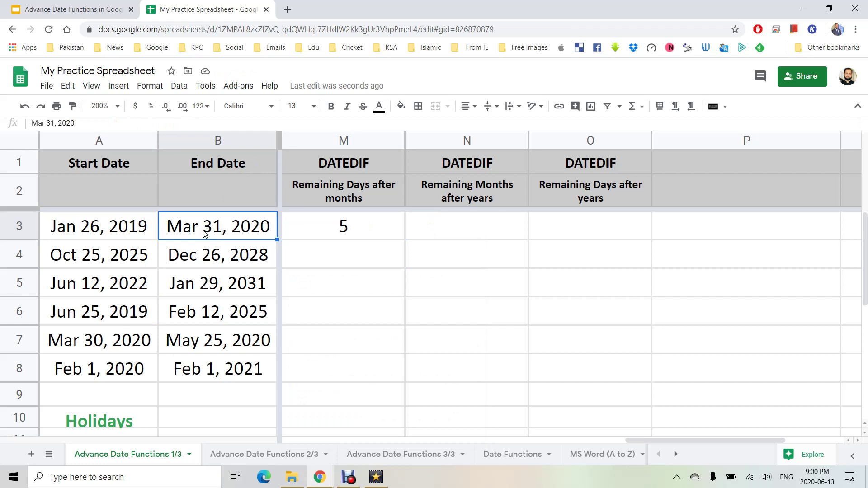
{"action": "left_click", "coordinate": [345, 227]}
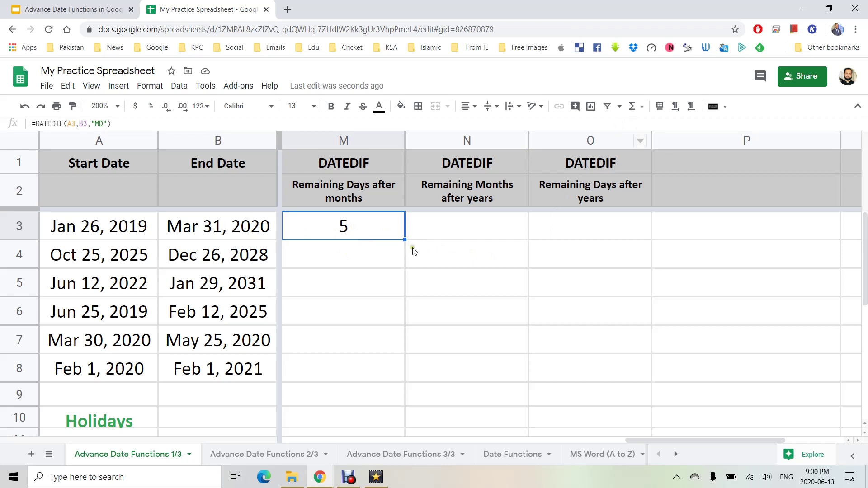
{"action": "key", "text": "shift+Down"}
{"action": "key", "text": "shift+Down"}
{"action": "key", "text": "shift+Down"}
{"action": "key", "text": "shift+Down"}
{"action": "key", "text": "shift+Down"}
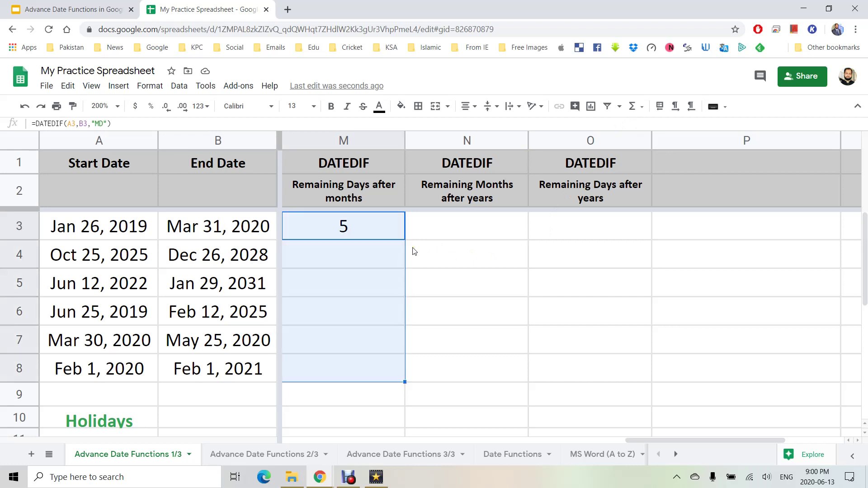
{"action": "key", "text": "ctrl+d"}
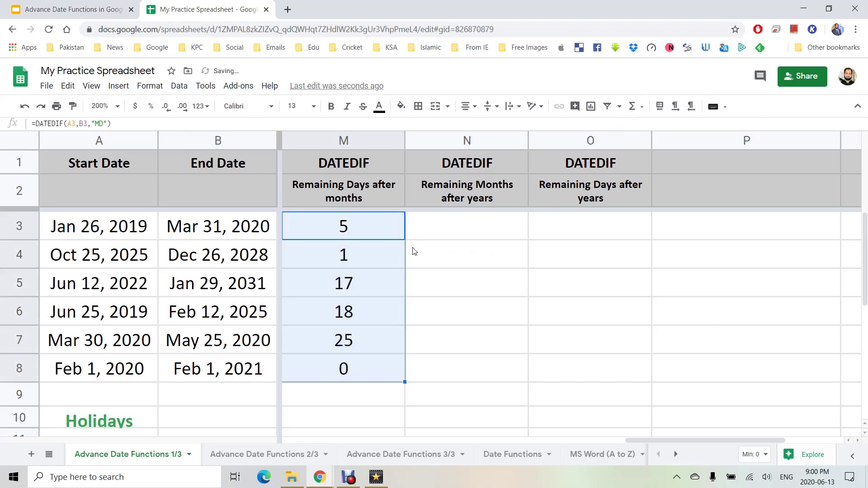
{"action": "left_click", "coordinate": [340, 378]}
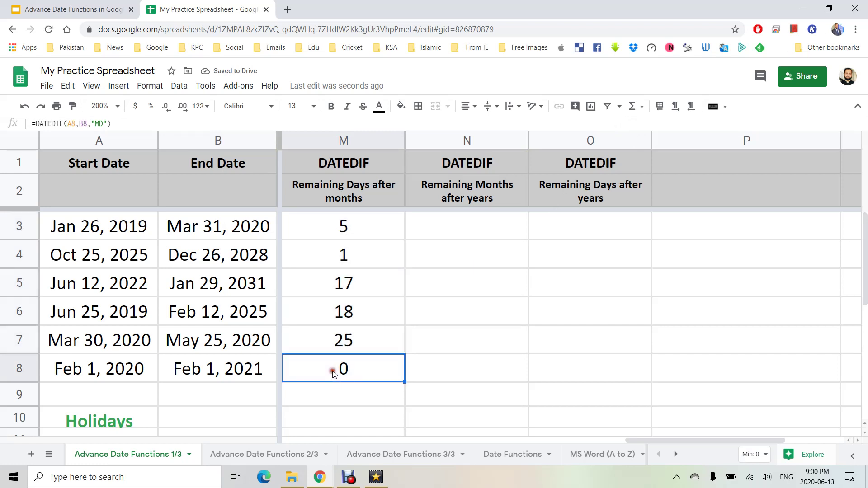
{"action": "left_click", "coordinate": [152, 379]}
{"action": "left_click", "coordinate": [236, 376]}
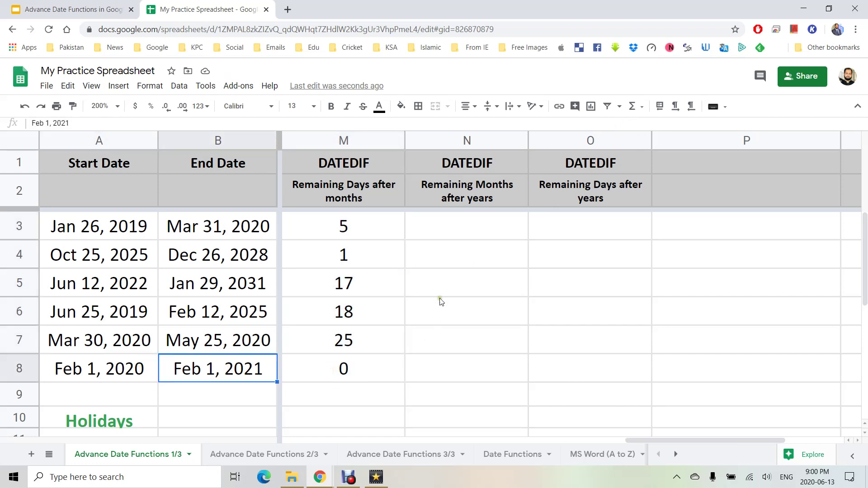
Enter =DATEDIF(A3,B3,"YM") in N3 to calculate the remaining months after full years.
{"action": "left_click", "coordinate": [450, 227]}
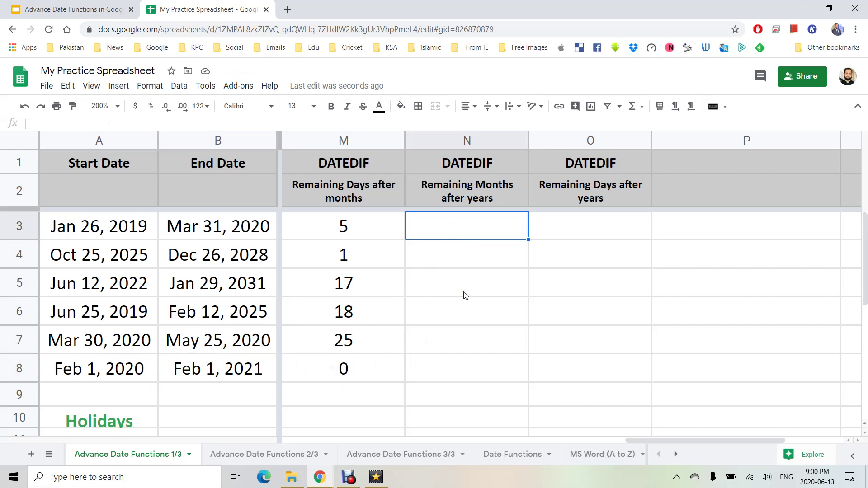
{"action": "type", "text": "=DATEDIF("}
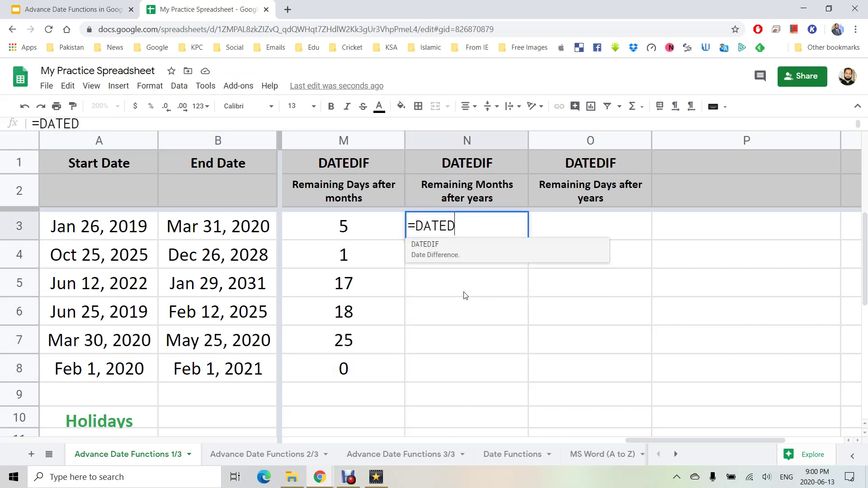
{"action": "left_click", "coordinate": [95, 232]}
{"action": "type", "text": ","}
{"action": "left_click", "coordinate": [210, 230]}
{"action": "type", "text": ","}
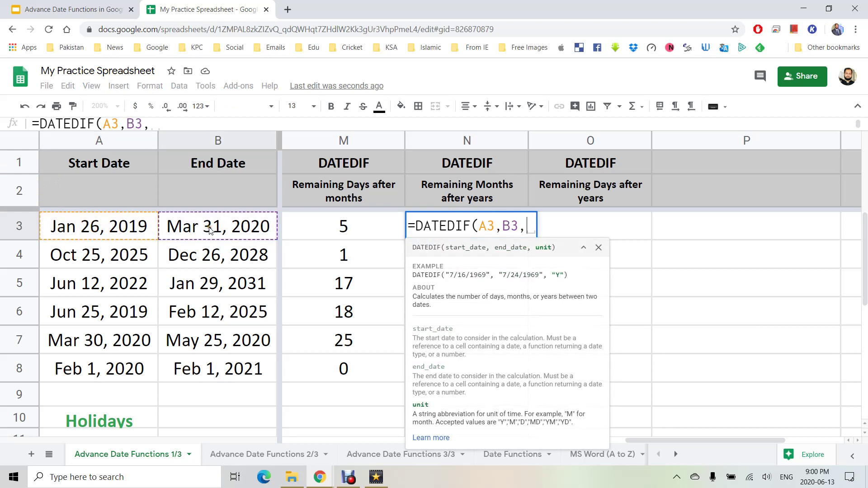
{"action": "type", "text": ",Y"}
{"action": "key", "text": "BackSpace"}
{"action": "key", "text": "BackSpace"}
{"action": "type", "text": "\"YM\""}
{"action": "key", "text": "Return"}
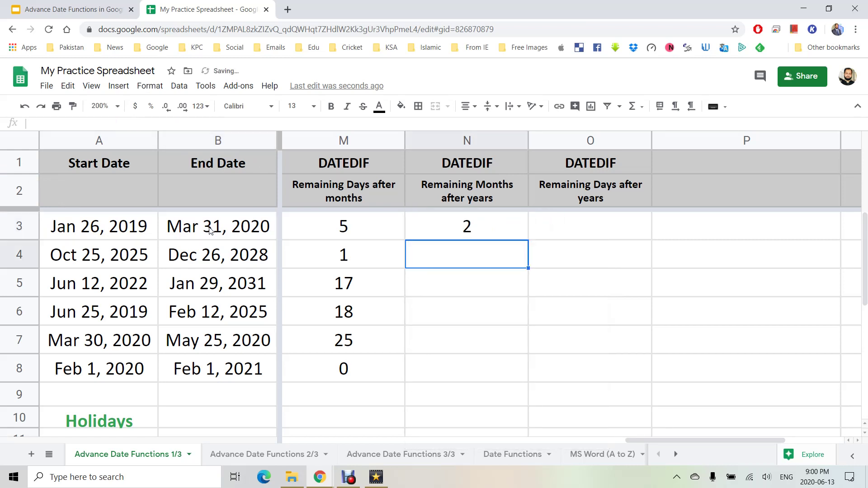
Fill the remaining-months DATEDIF formula from N3 down through N8.
{"action": "left_click", "coordinate": [473, 231]}
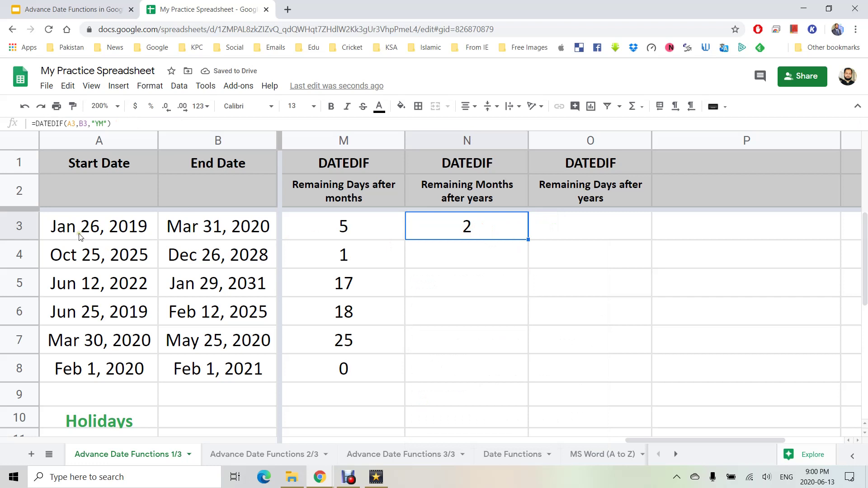
{"action": "left_click_drag", "start_coordinate": [471, 231], "coordinate": [474, 378]}
{"action": "key", "text": "ctrl+d"}
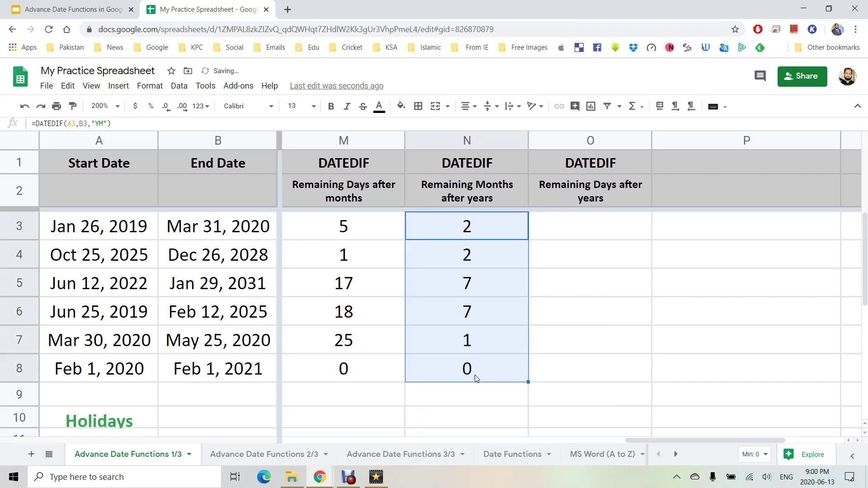
Enter =DATEDIF(A3,B3,"YD") in O3 to calculate the remaining days after full years.
{"action": "left_click", "coordinate": [570, 233]}
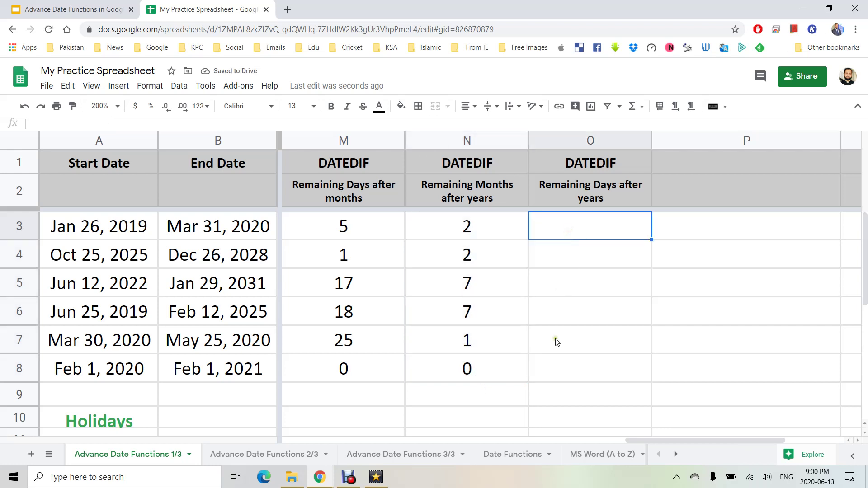
{"action": "type", "text": "=DATEDIF("}
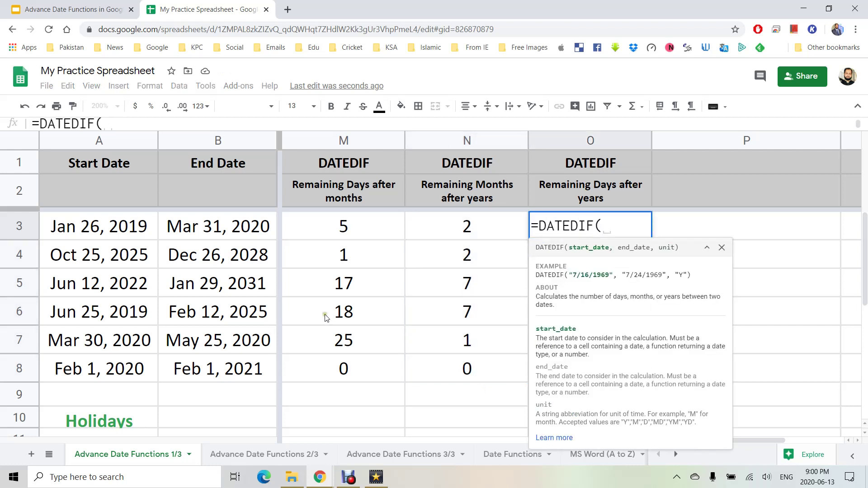
{"action": "left_click", "coordinate": [135, 239]}
{"action": "type", "text": ","}
{"action": "left_click", "coordinate": [191, 230]}
{"action": "type", "text": ",m"}
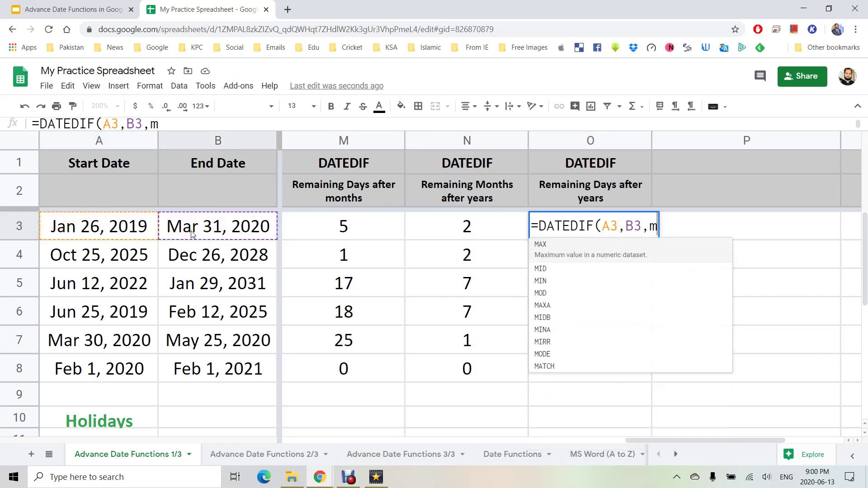
{"action": "key", "text": "BackSpace"}
{"action": "type", "text": "YD\""}
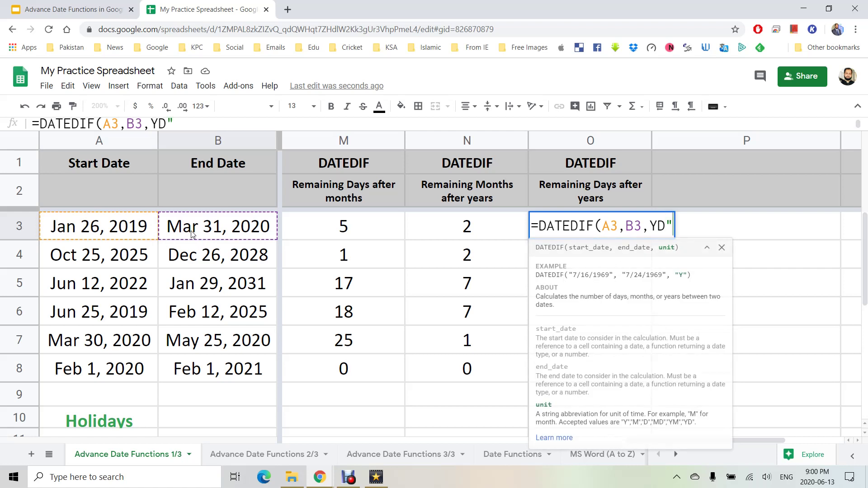
{"action": "key", "text": "Left"}
{"action": "key", "text": "Left"}
{"action": "key", "text": "Left"}
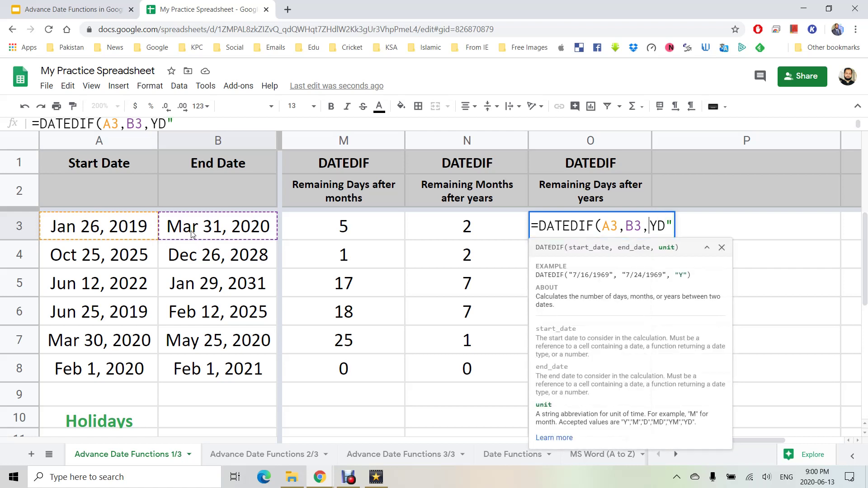
{"action": "type", "text": "\""}
{"action": "key", "text": "Return"}
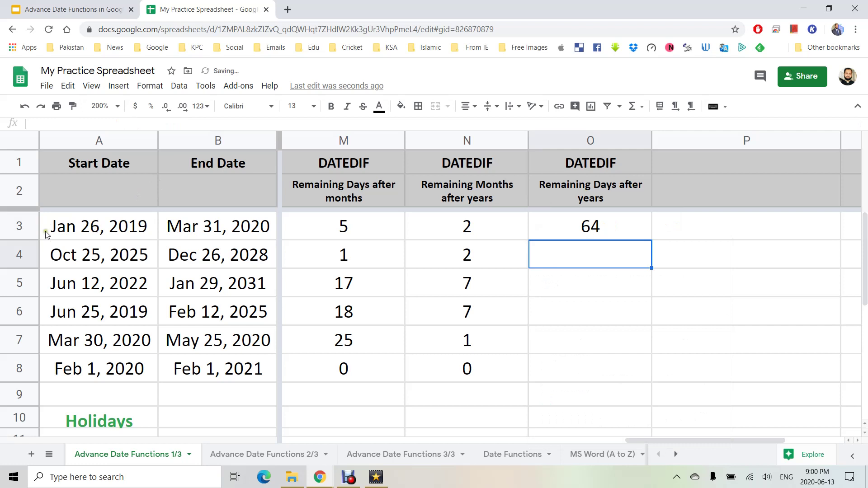
Review the dates in A3 and B3, and fill the O3 DATEDIF formula down through O8.
{"action": "left_click", "coordinate": [64, 230]}
{"action": "left_click", "coordinate": [197, 232]}
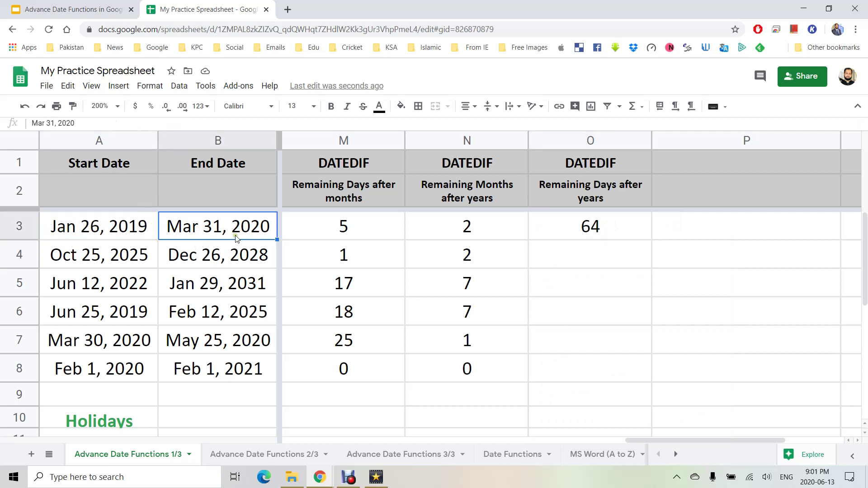
{"action": "left_click", "coordinate": [627, 235]}
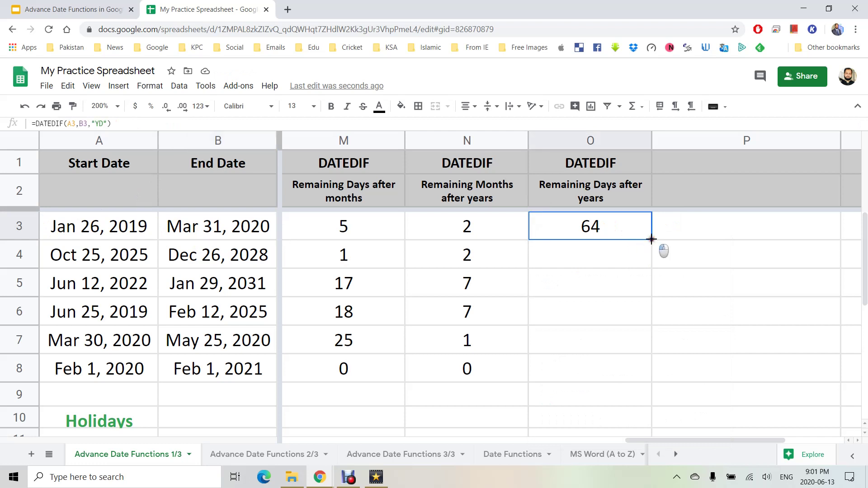
{"action": "left_click_drag", "start_coordinate": [649, 335], "coordinate": [645, 368]}
{"action": "left_click", "coordinate": [644, 368]}
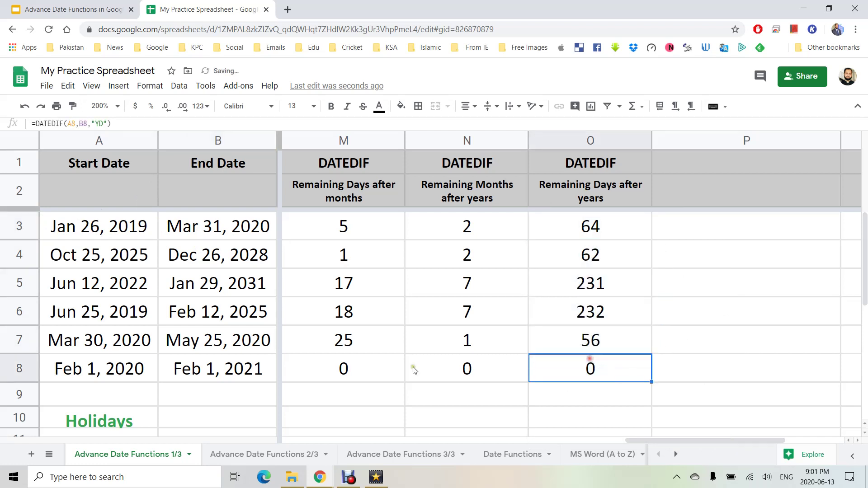
Check the start and end dates in A8 and B8 against the remaining-days DATEDIF formula in O8.
{"action": "left_click", "coordinate": [119, 380]}
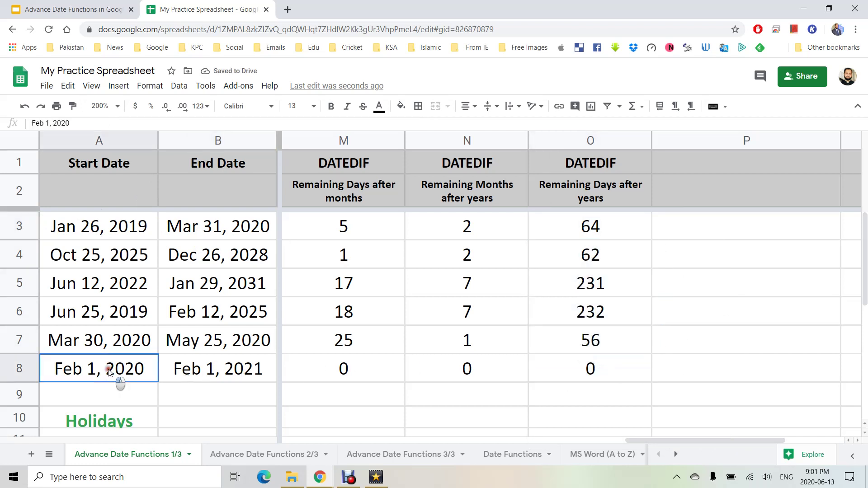
{"action": "left_click", "coordinate": [216, 372]}
{"action": "left_click", "coordinate": [614, 373]}
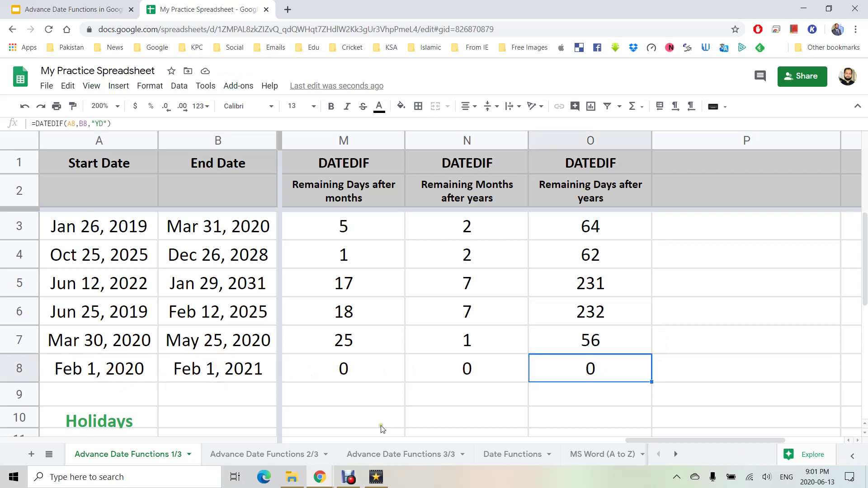
Switch to the Advance Date Functions presentation in Google Slides and show it full screen through to the closing Thank You slide.
{"action": "left_click", "coordinate": [319, 482]}
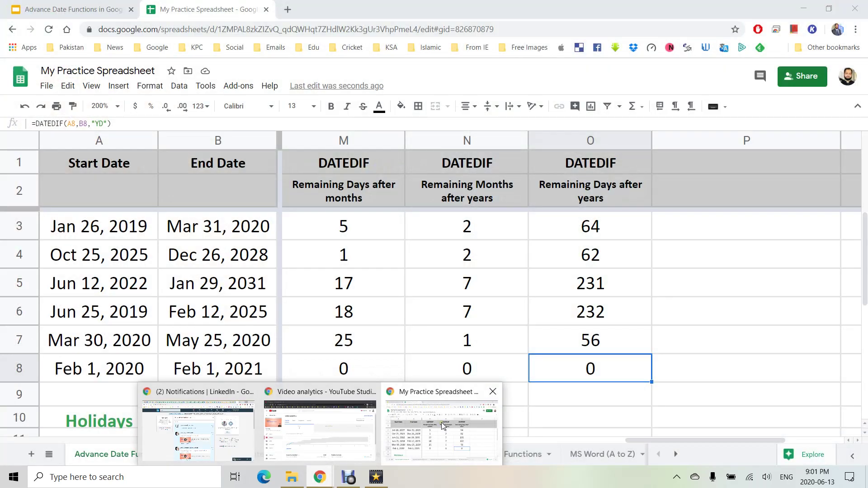
{"action": "left_click", "coordinate": [442, 422]}
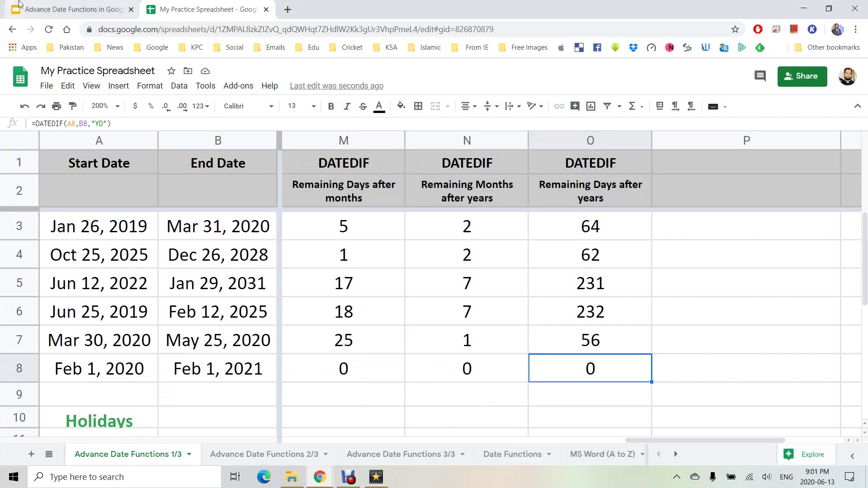
{"action": "left_click", "coordinate": [52, 5]}
{"action": "left_click", "coordinate": [716, 73]}
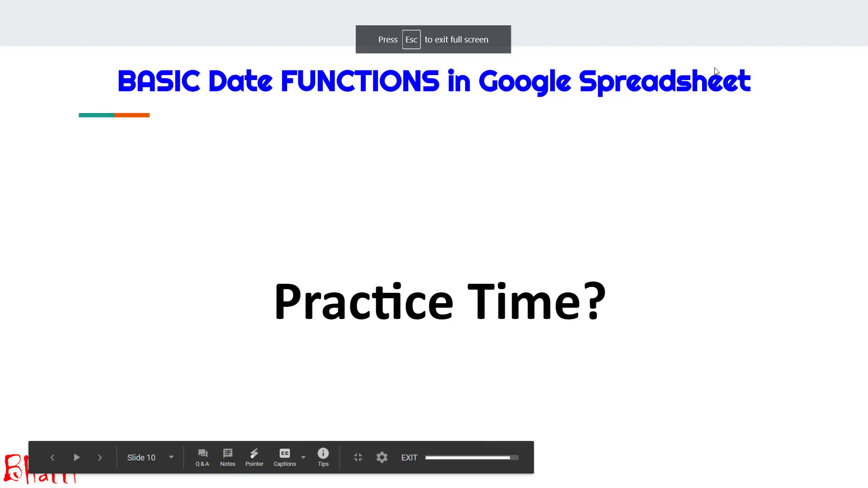
{"action": "left_click", "coordinate": [716, 71]}
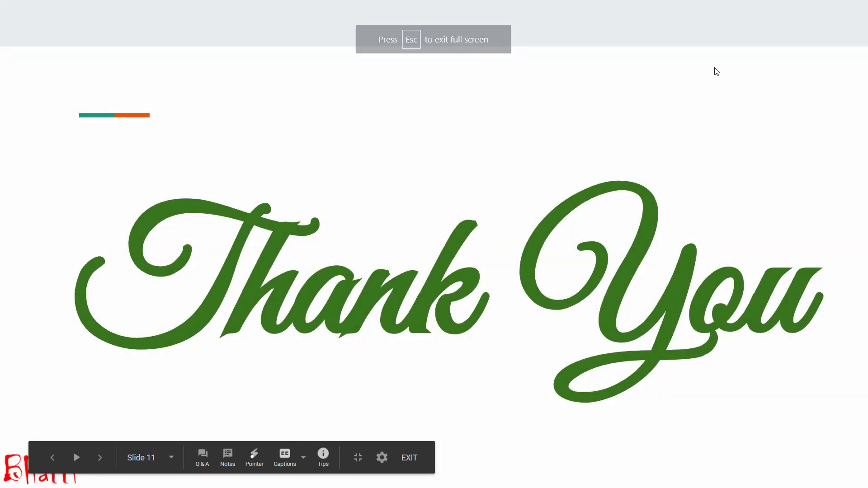